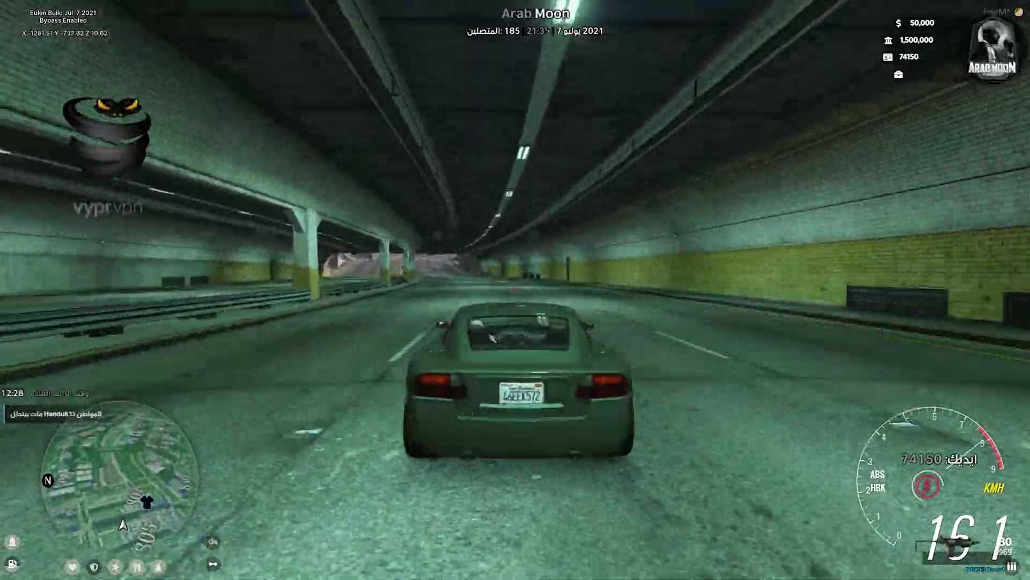
key("w")
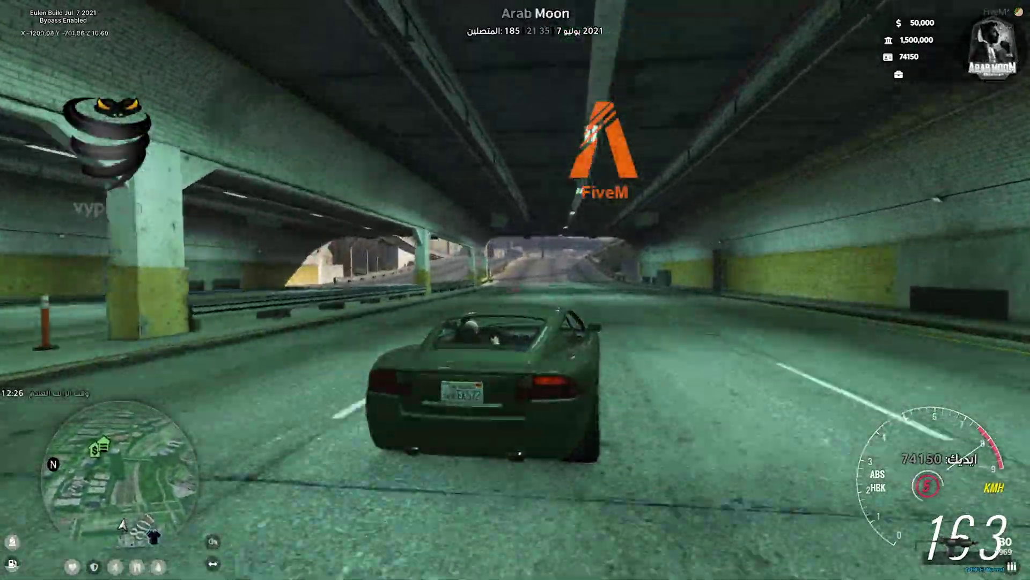
key("w")
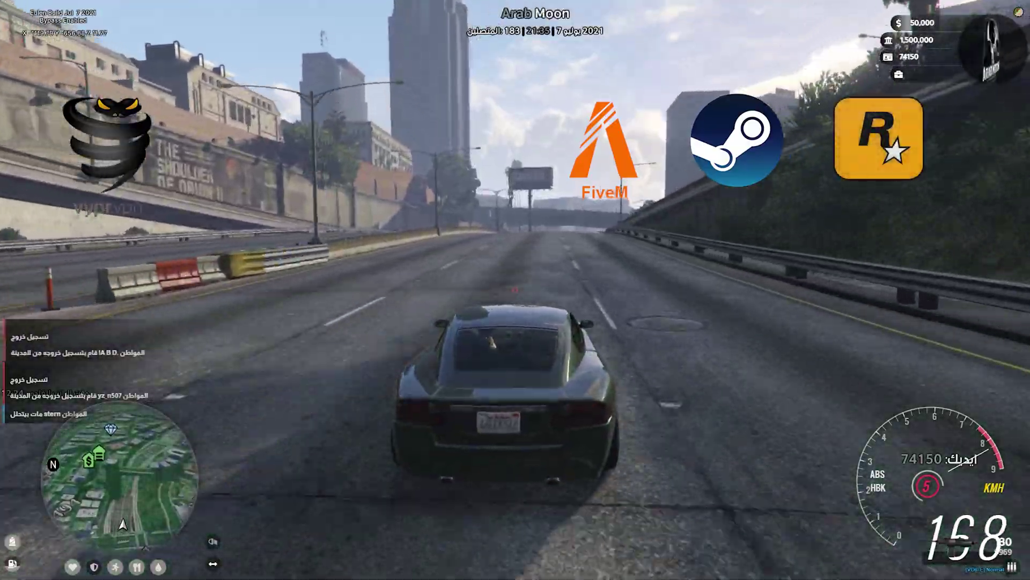
key("s")
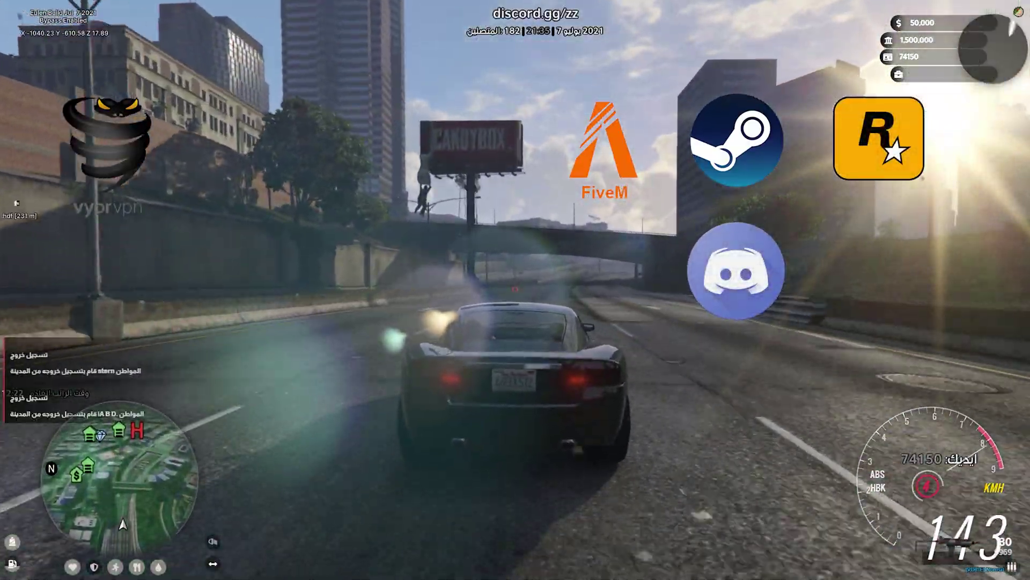
key("s")
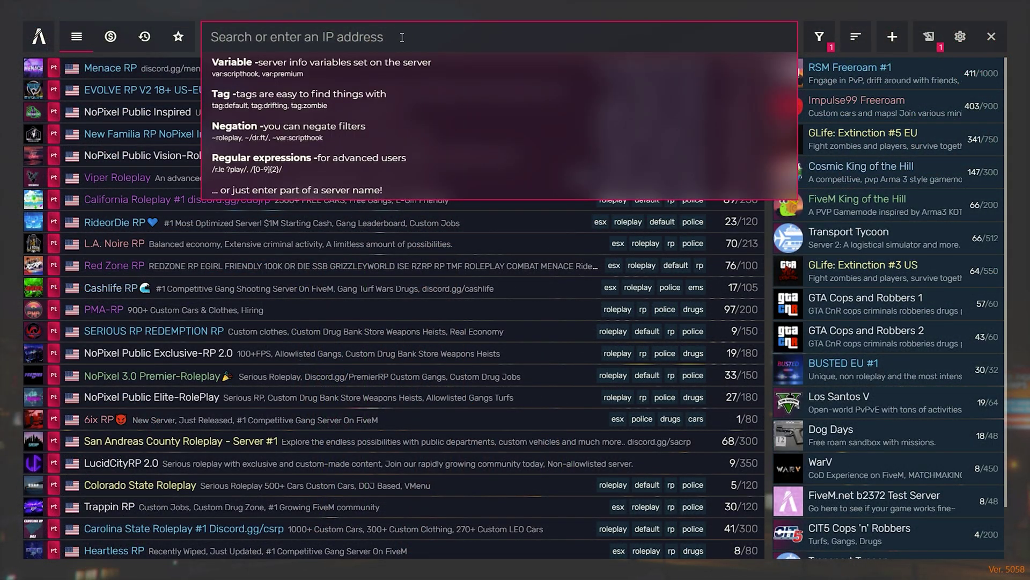
- Search the server list for "pma" and open the PMA-RP server's details page
type("pma")
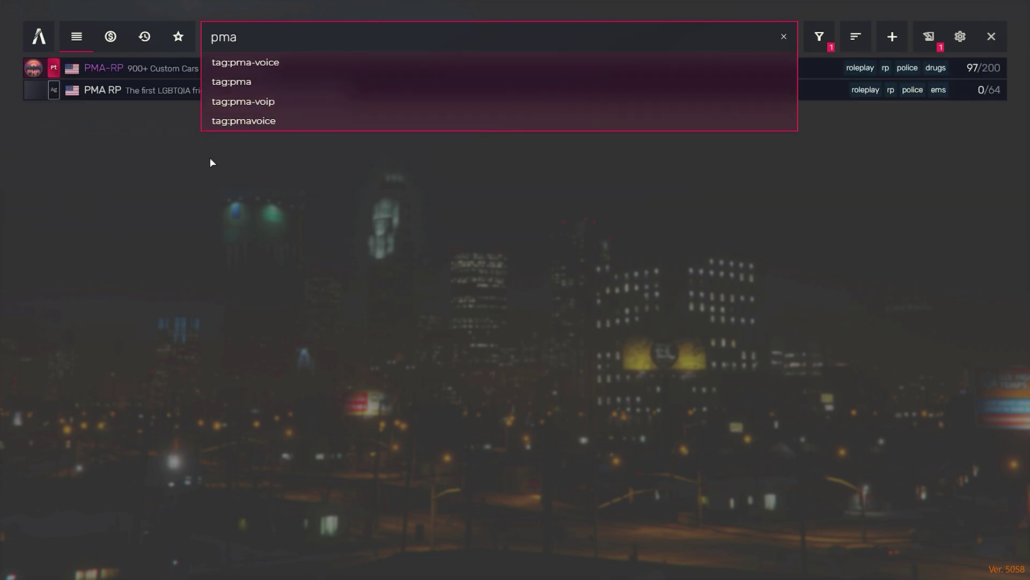
left_click(217, 173)
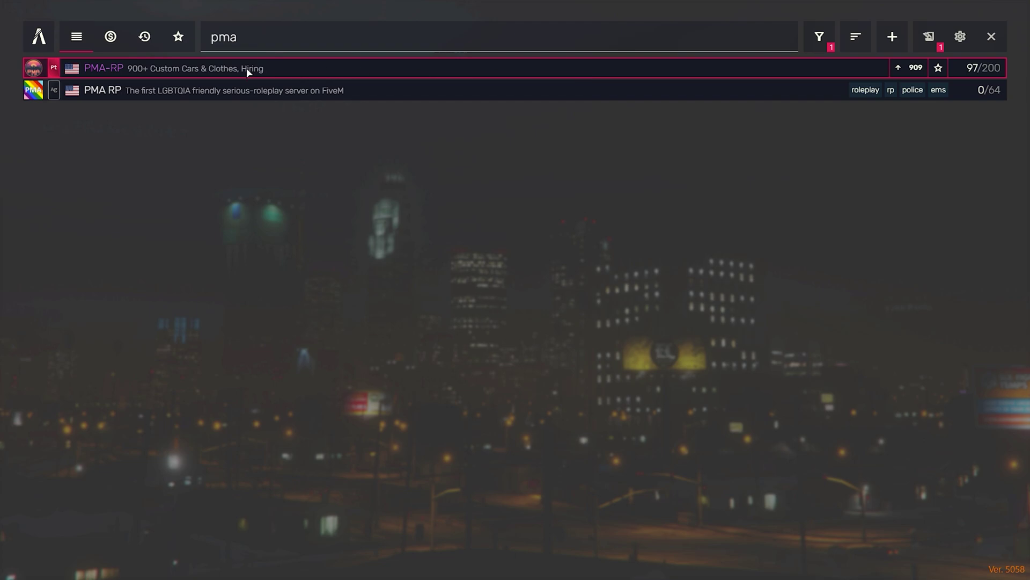
left_click(277, 67)
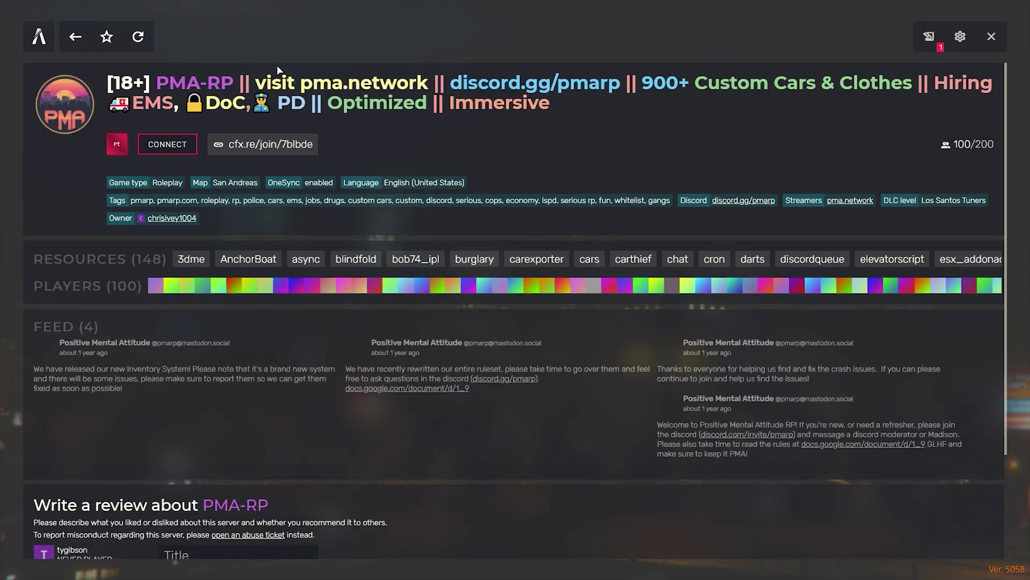
- Try to connect to the PMA-RP server, accepting the restart into game version 2372, and dismiss the connection report
left_click(185, 144)
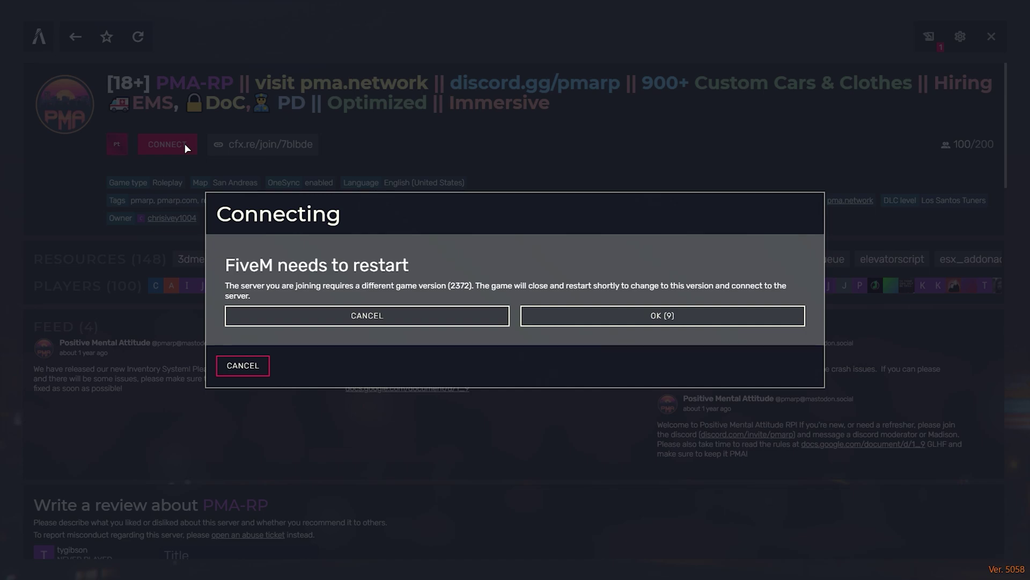
left_click(652, 317)
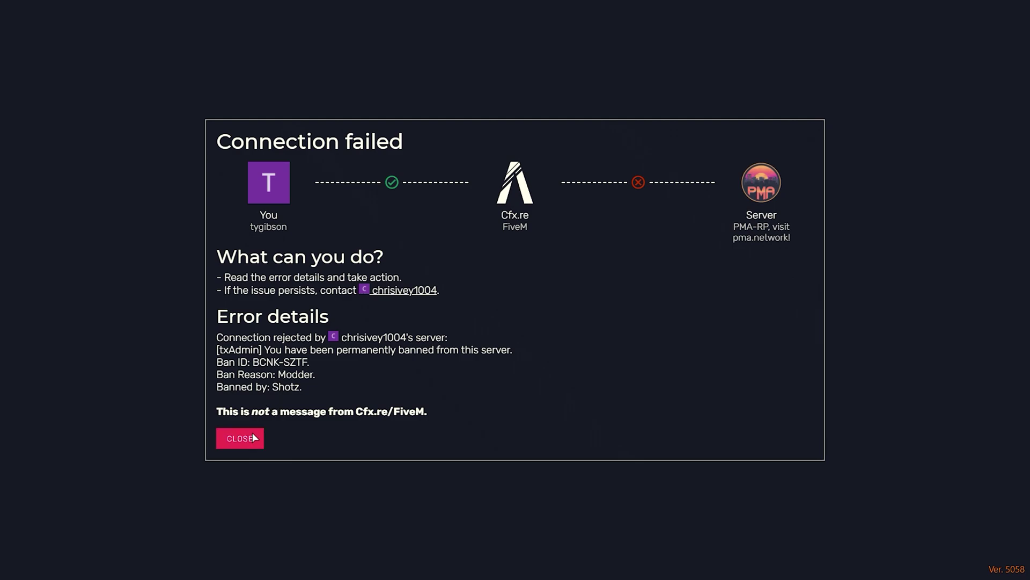
left_click(240, 438)
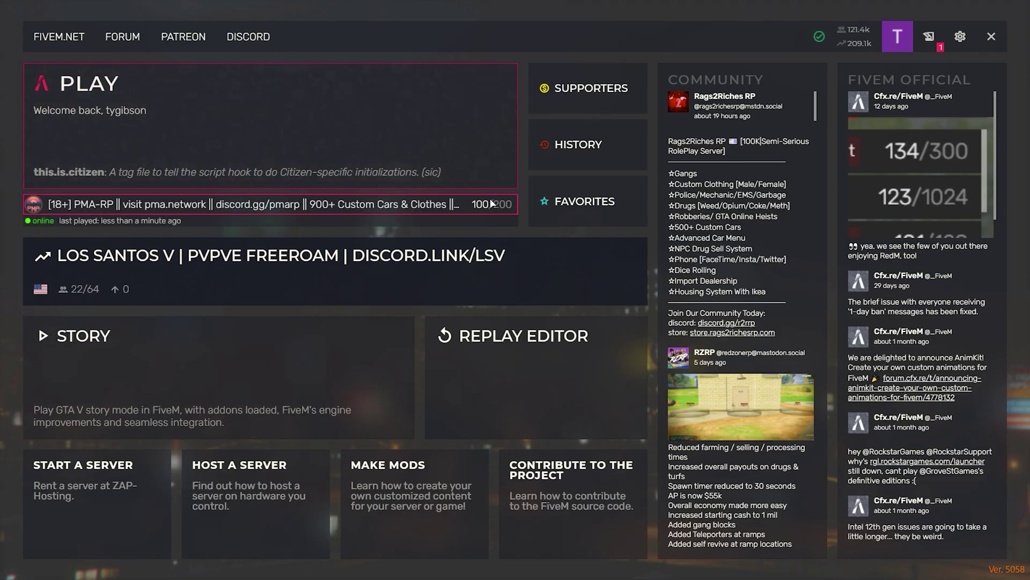
left_click(190, 212)
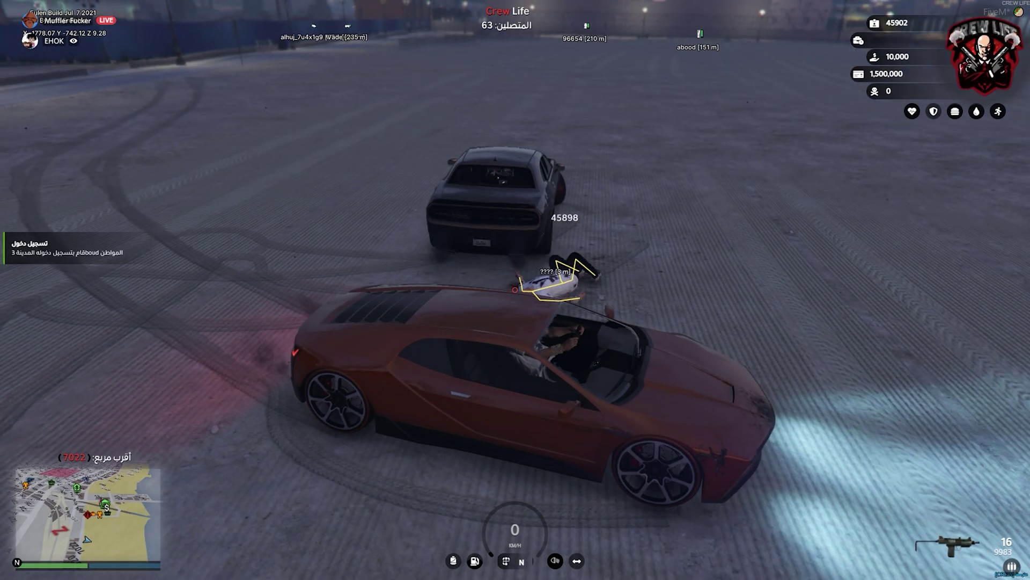
key("w")
key("a")
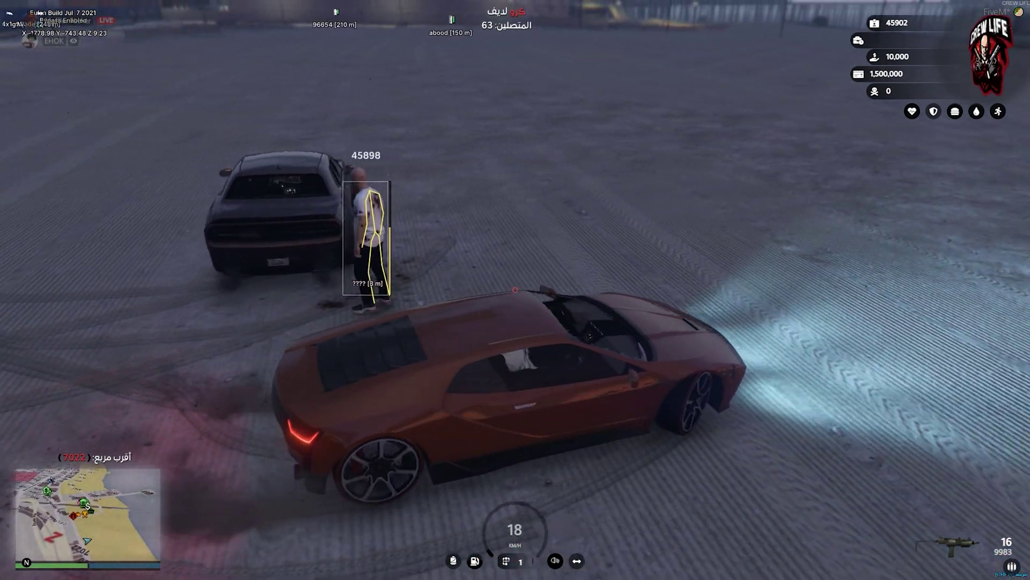
key("w")
key("space")
key("d")
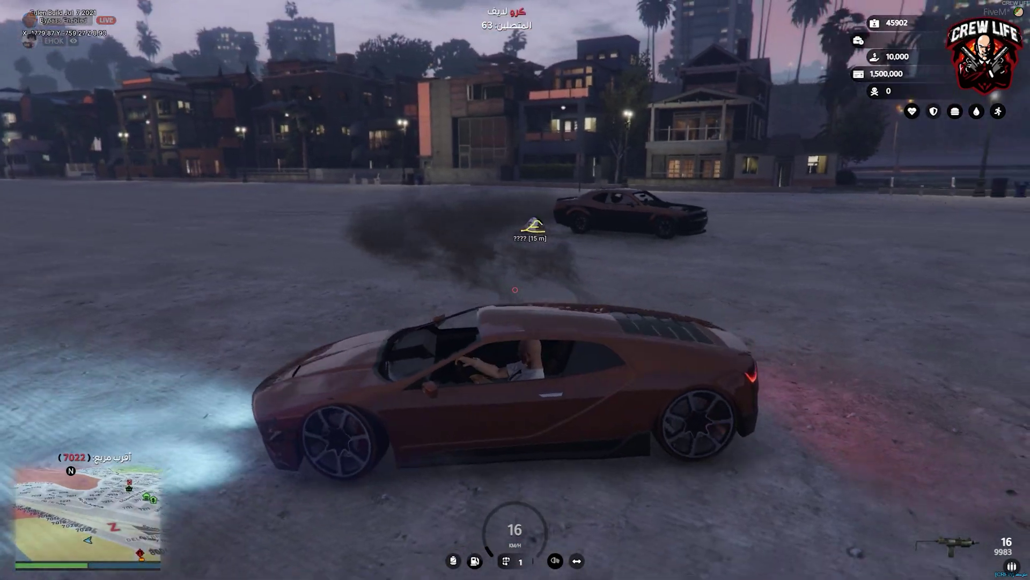
key("w")
key("d")
key("s")
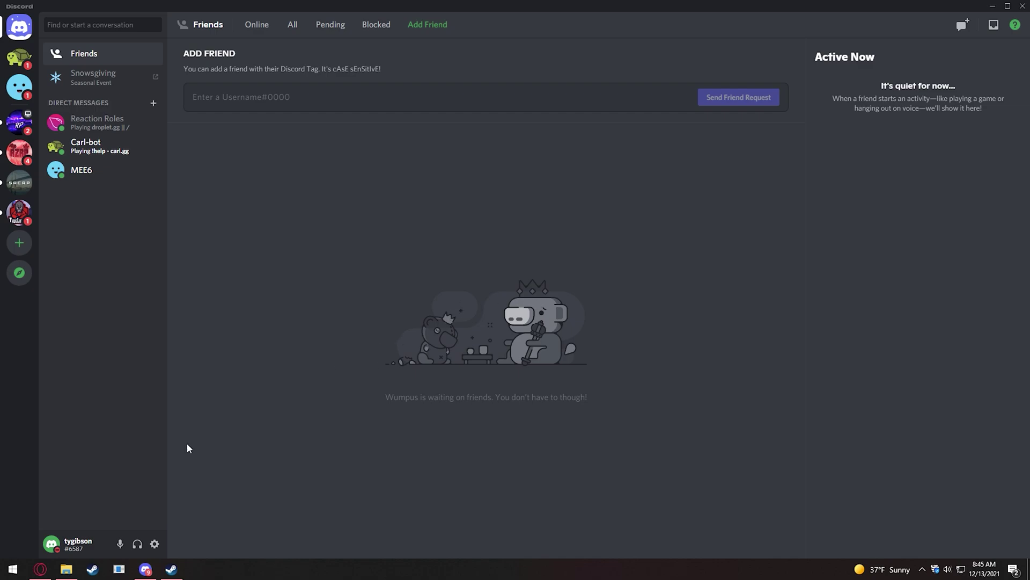
key("super")
type("revo")
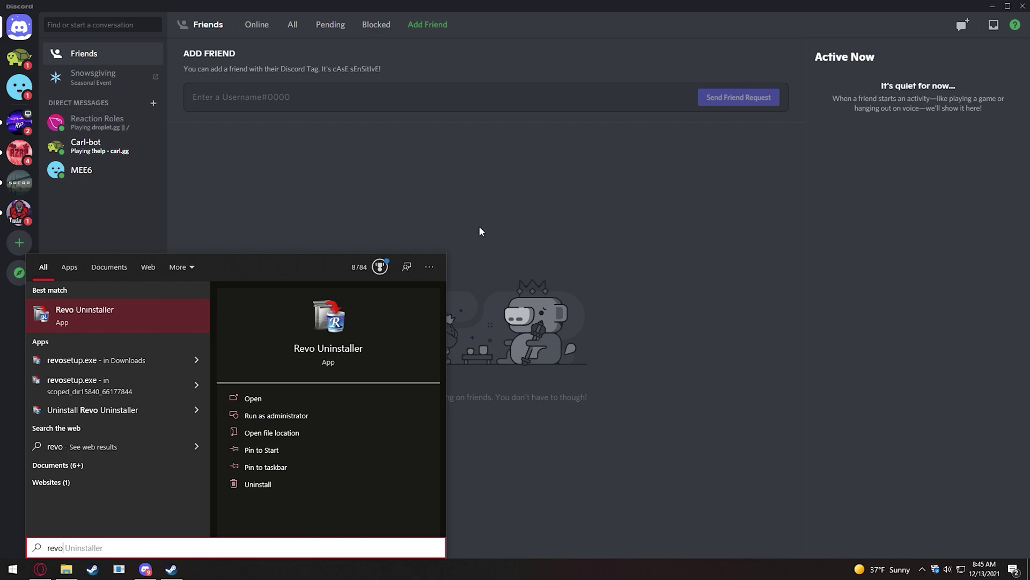
key("Return")
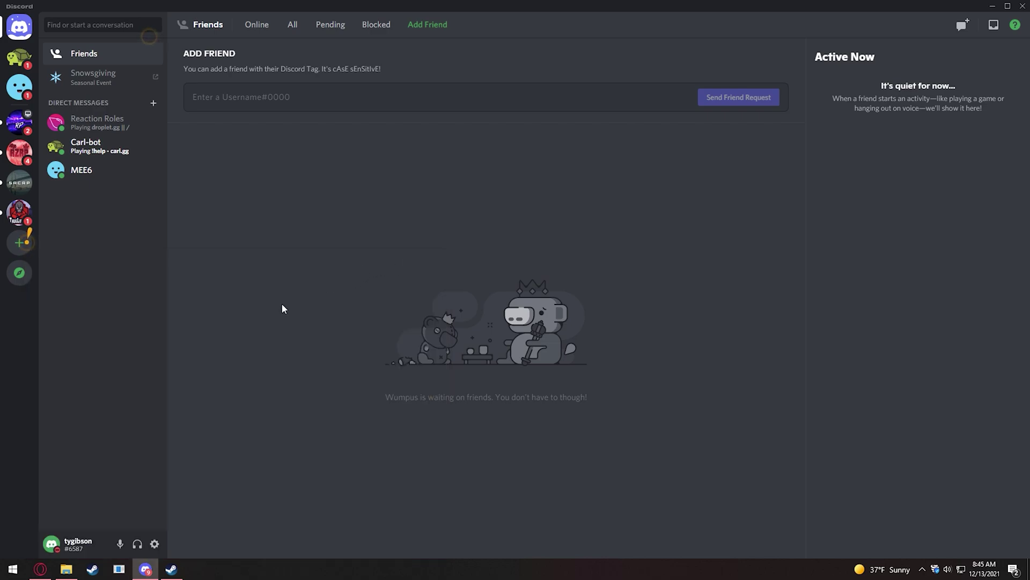
- Switch to Steam, log out of the current account, and close the login window
left_click(171, 568)
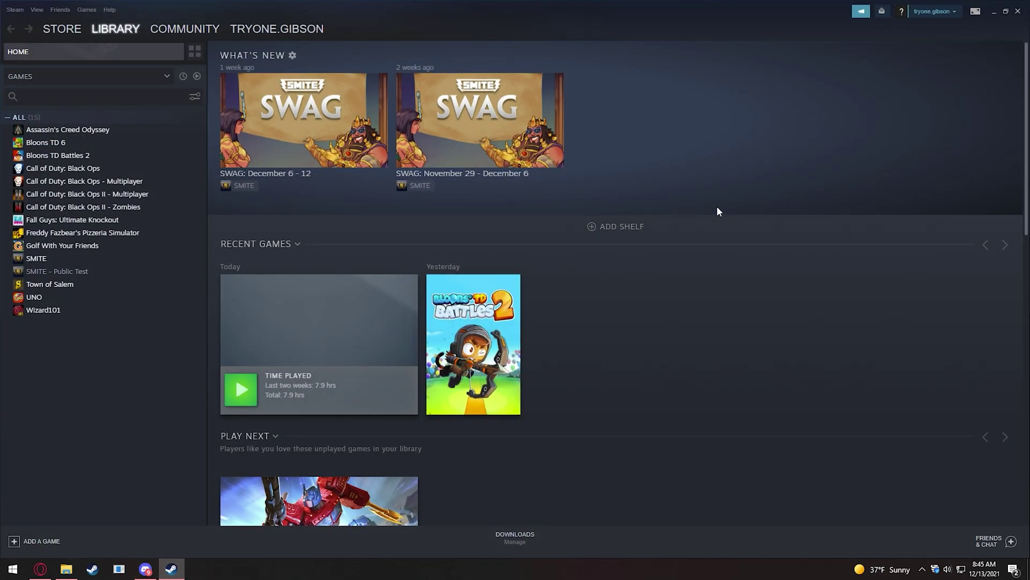
left_click(940, 12)
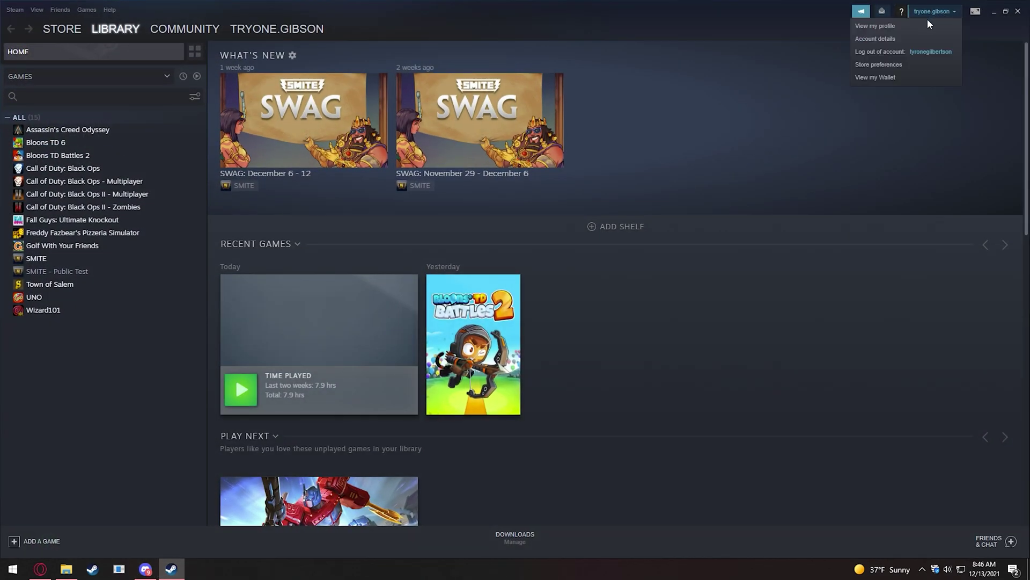
left_click(867, 52)
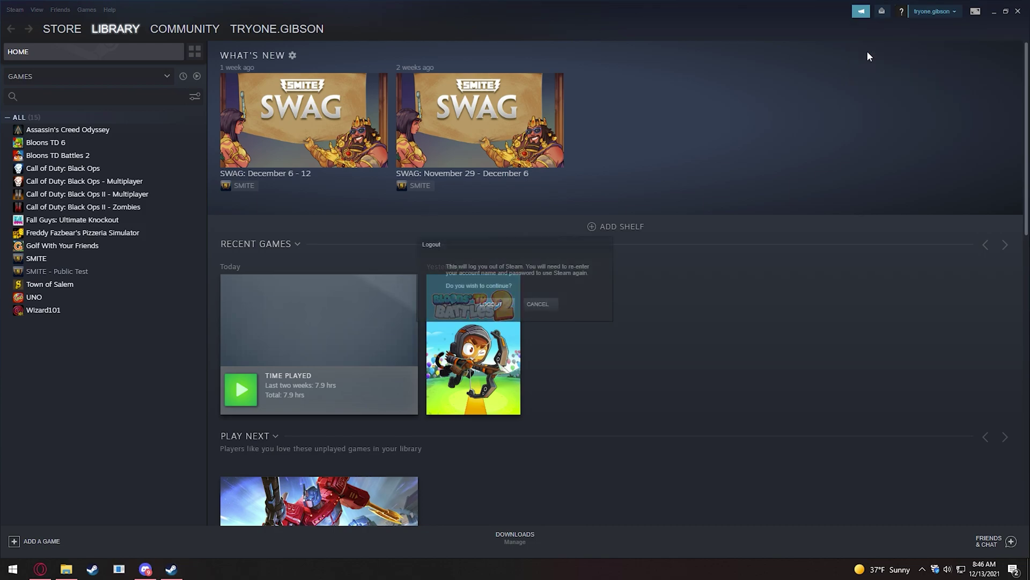
left_click(492, 301)
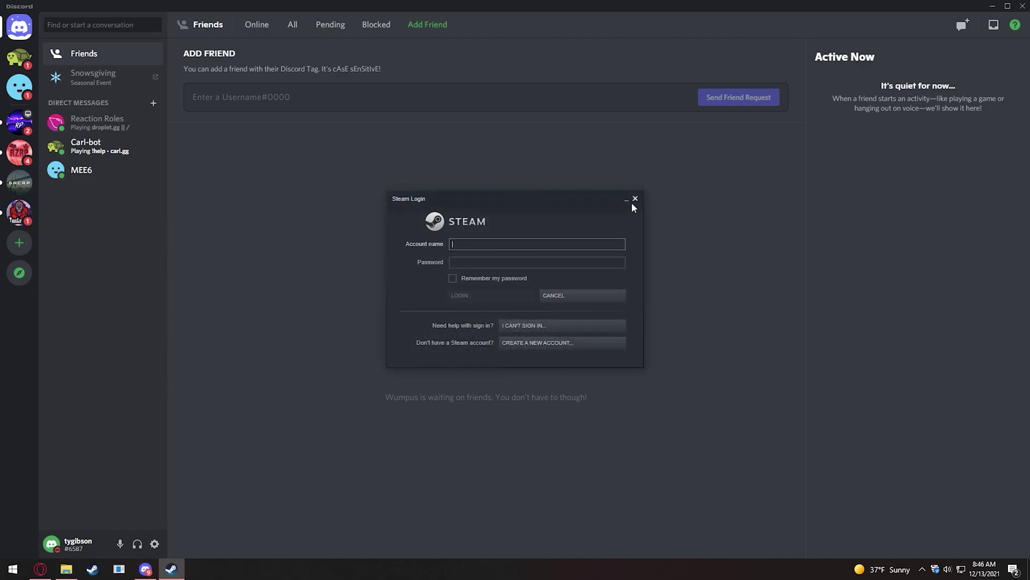
left_click(635, 198)
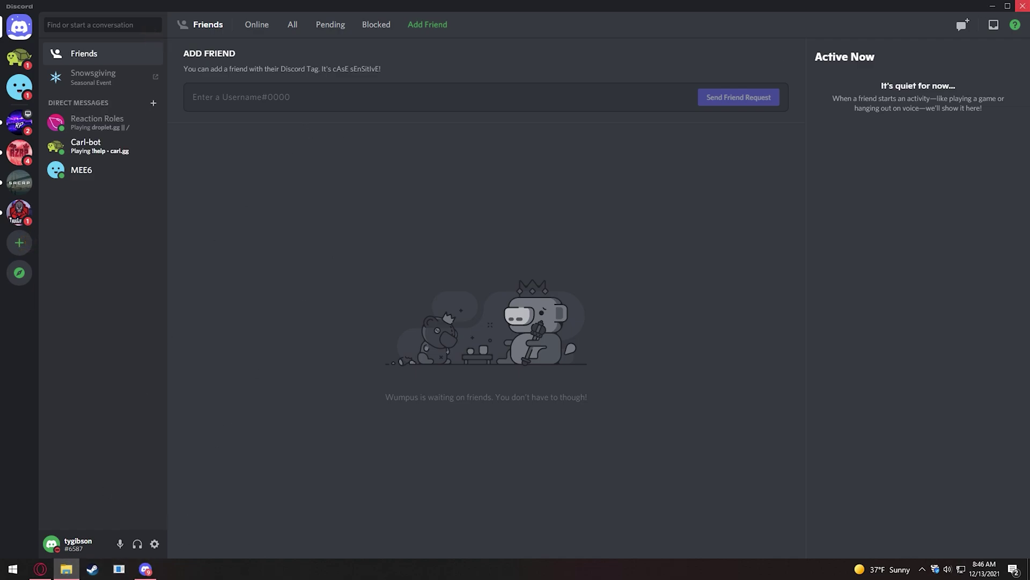
- Switch to File Explorer, go to %appdata%, and open the Local folder inside AppData
left_click_drag(1029, 200, 525, 0)
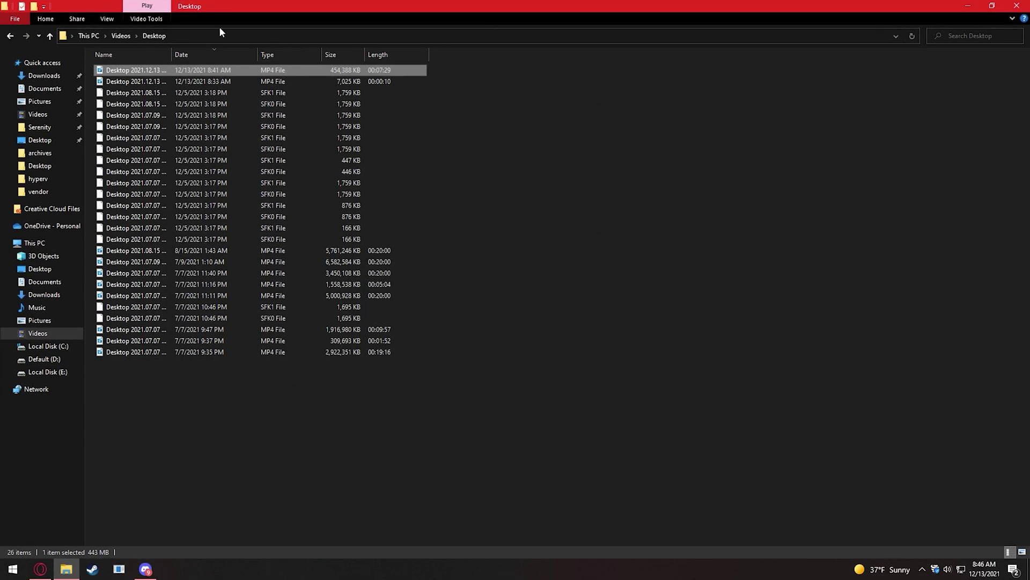
left_click(236, 34)
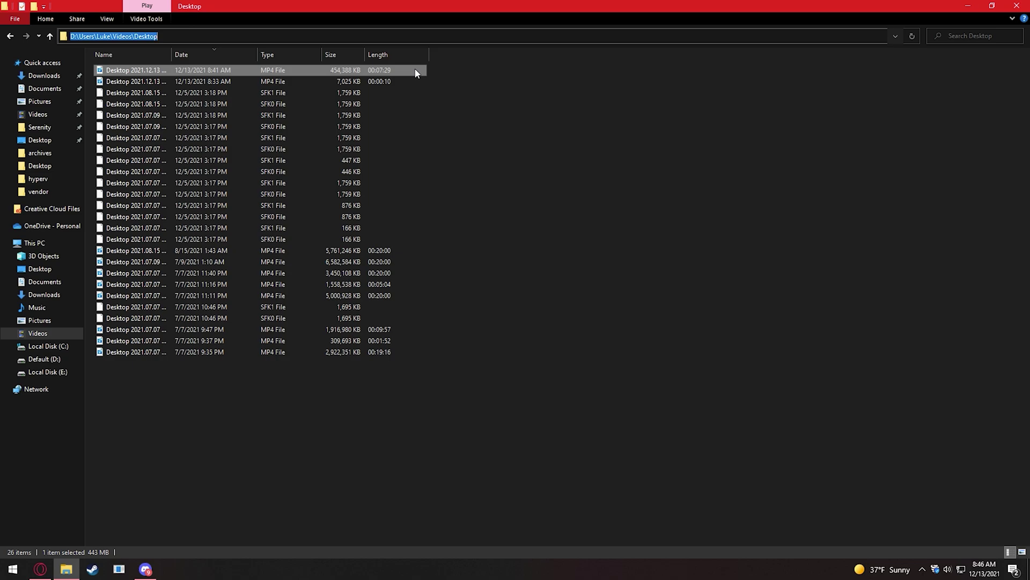
type("%appdata%")
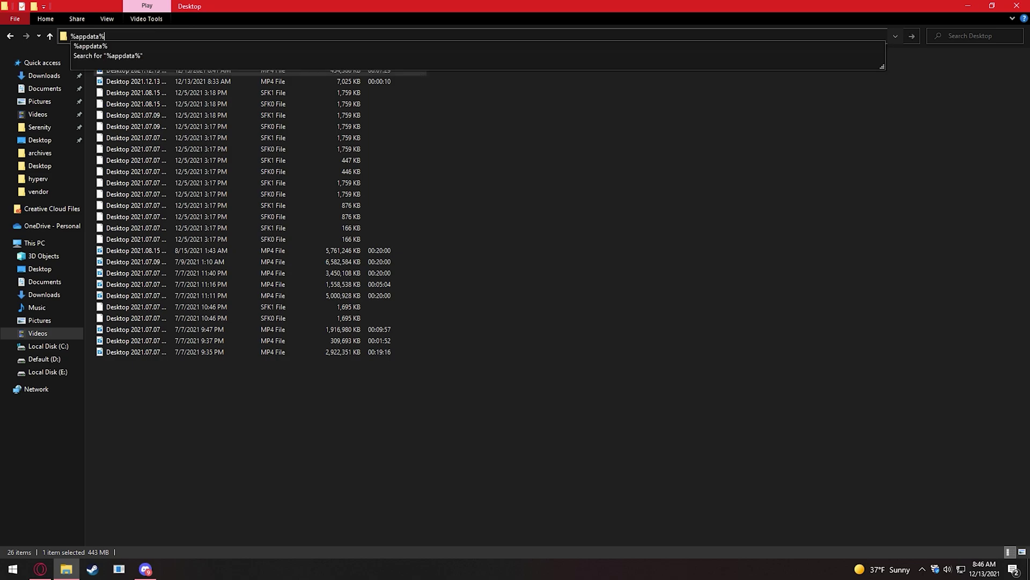
key("Return")
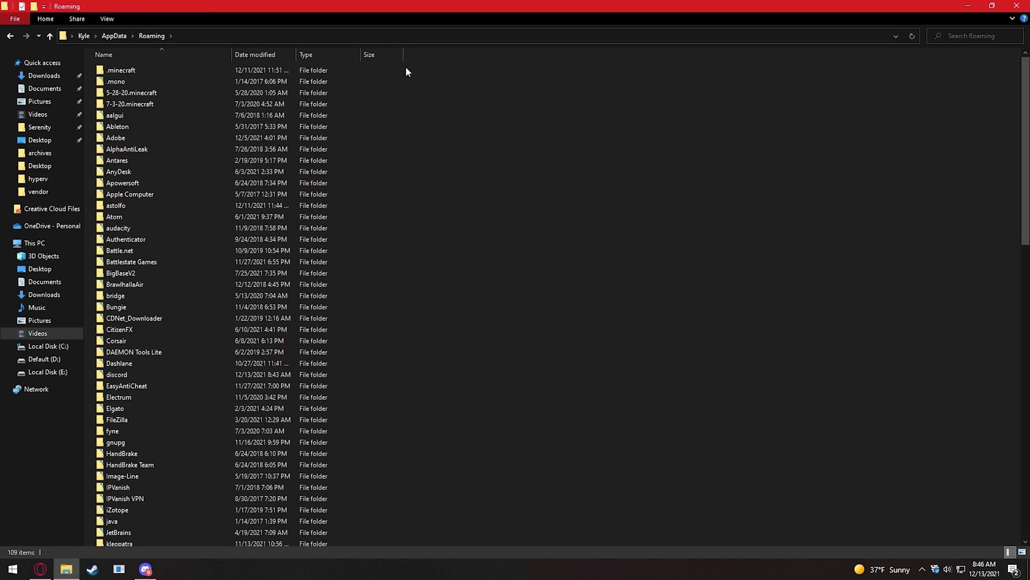
left_click(118, 38)
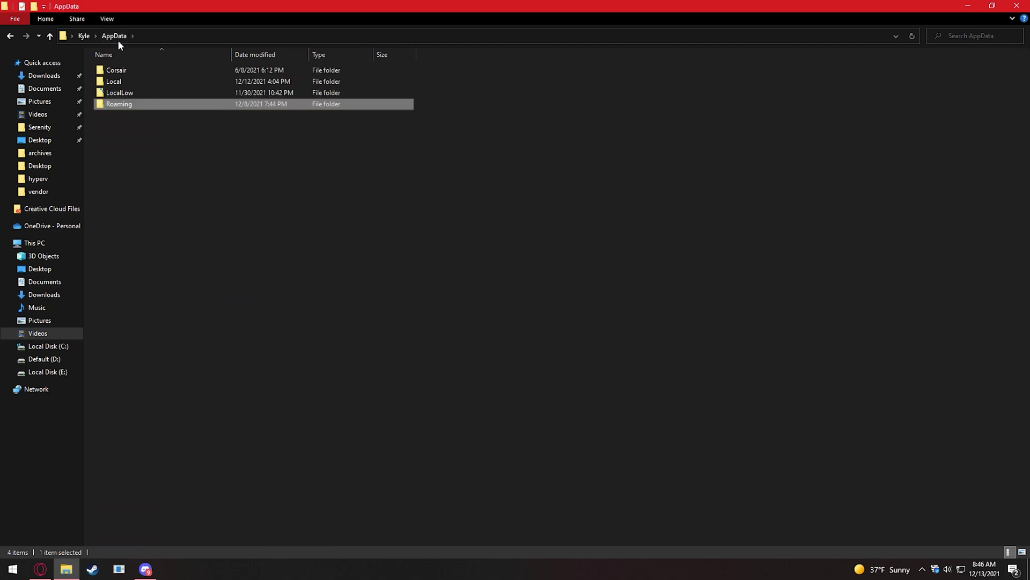
double_click(131, 84)
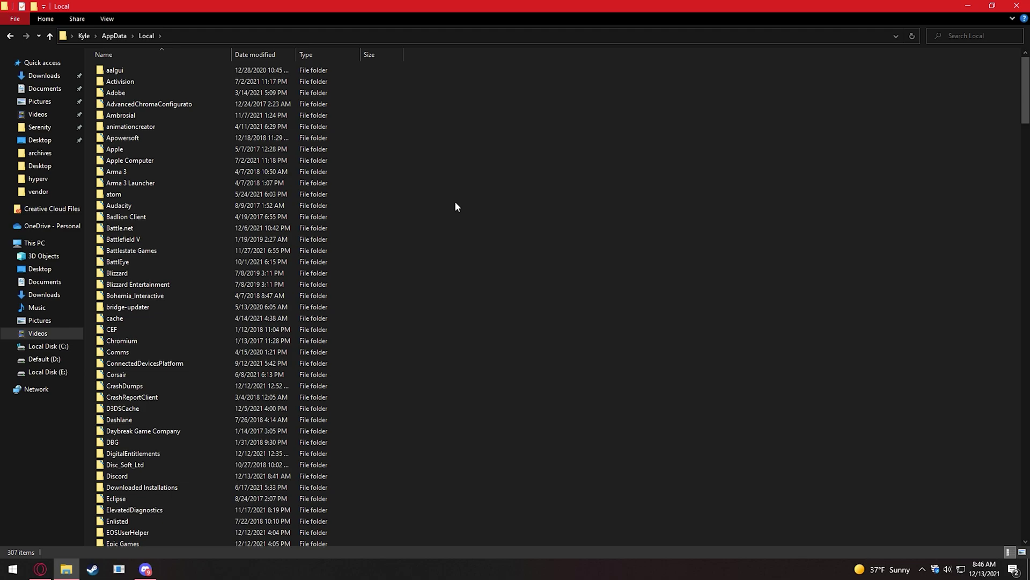
- Permanently delete the DigitalEntitlements folder from AppData's Local folder
key("d")
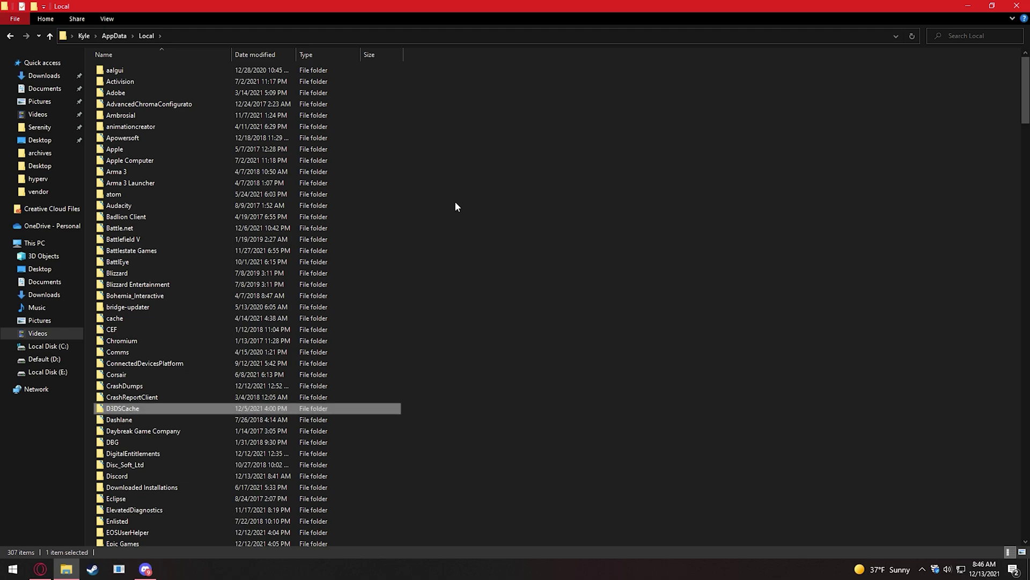
key("Down")
key("Down")
key("Down")
key("Down")
scroll(473, 208, "down", 2)
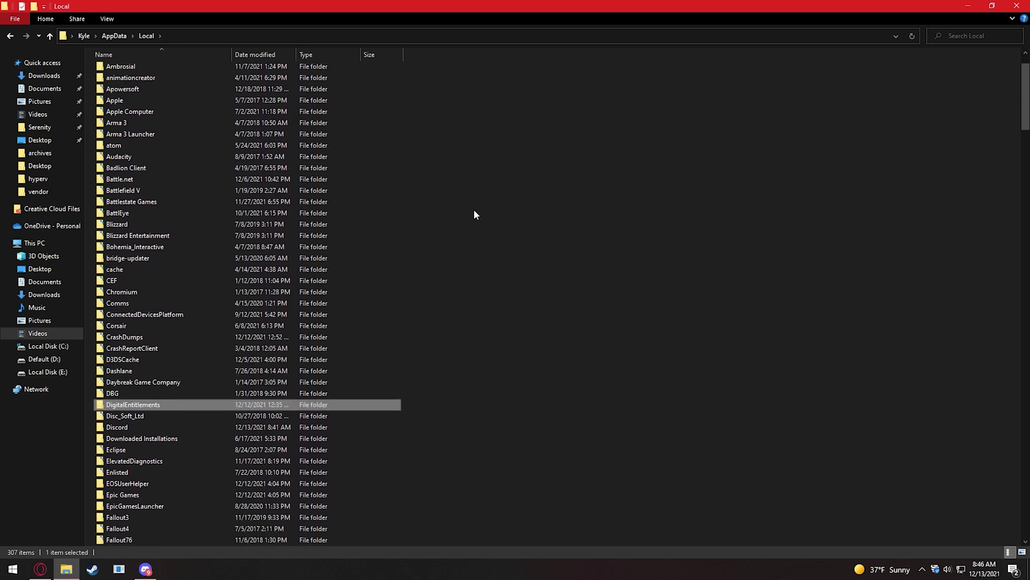
scroll(474, 214, "down", 2)
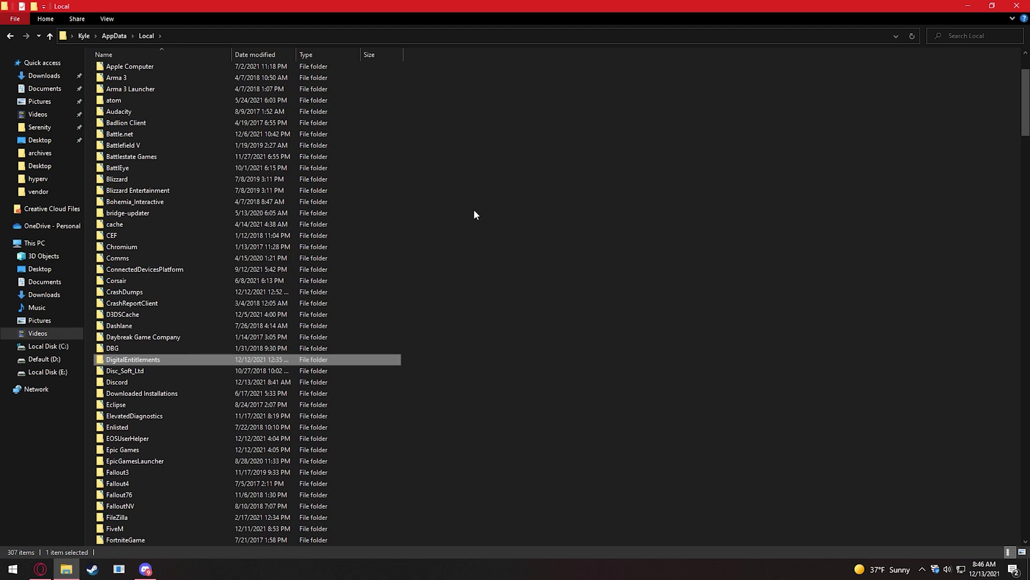
key("shift+Delete")
key("Return")
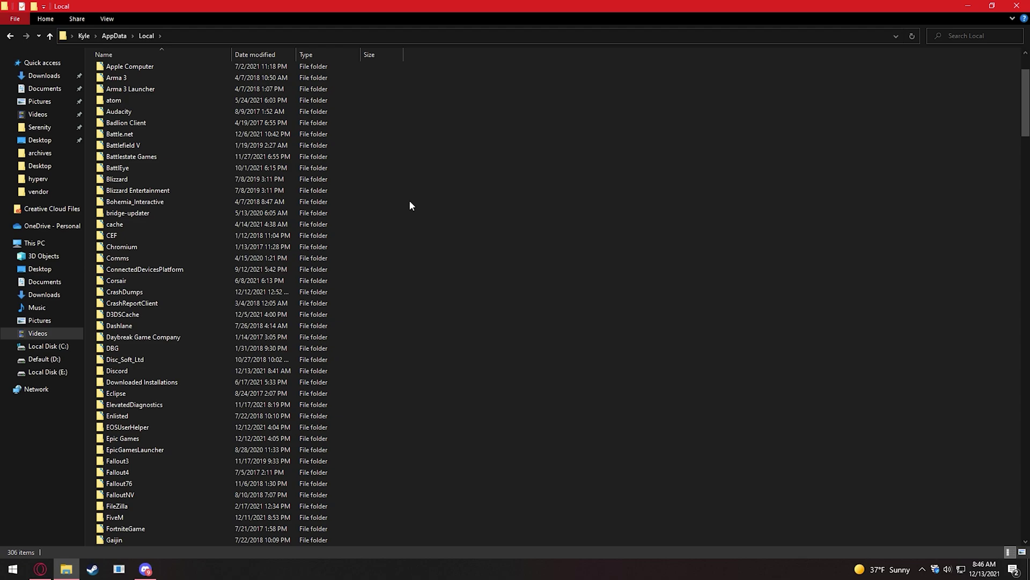
- Launch Revo Uninstaller and allow it to make changes to the device
left_click(12, 568)
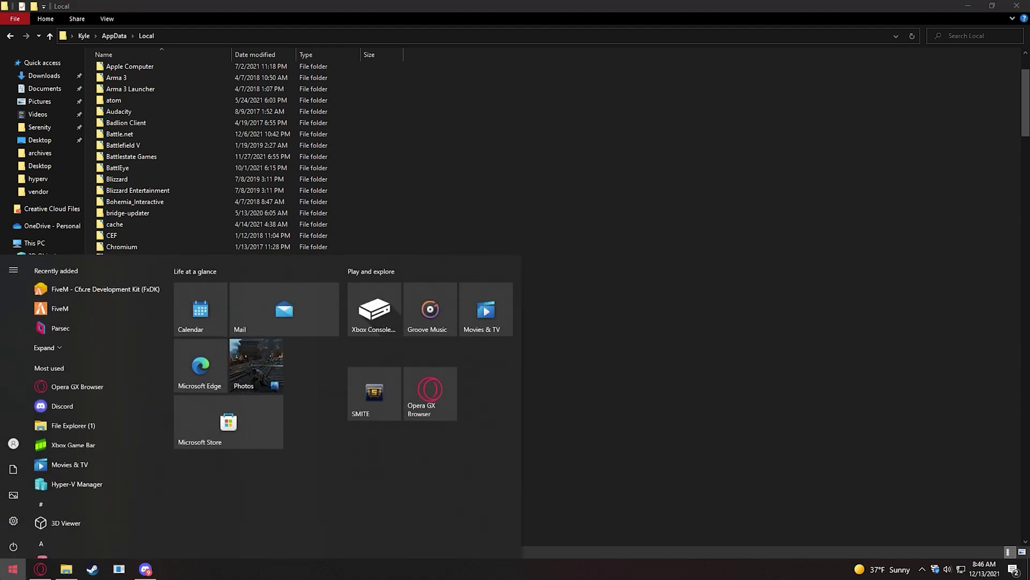
type("revo")
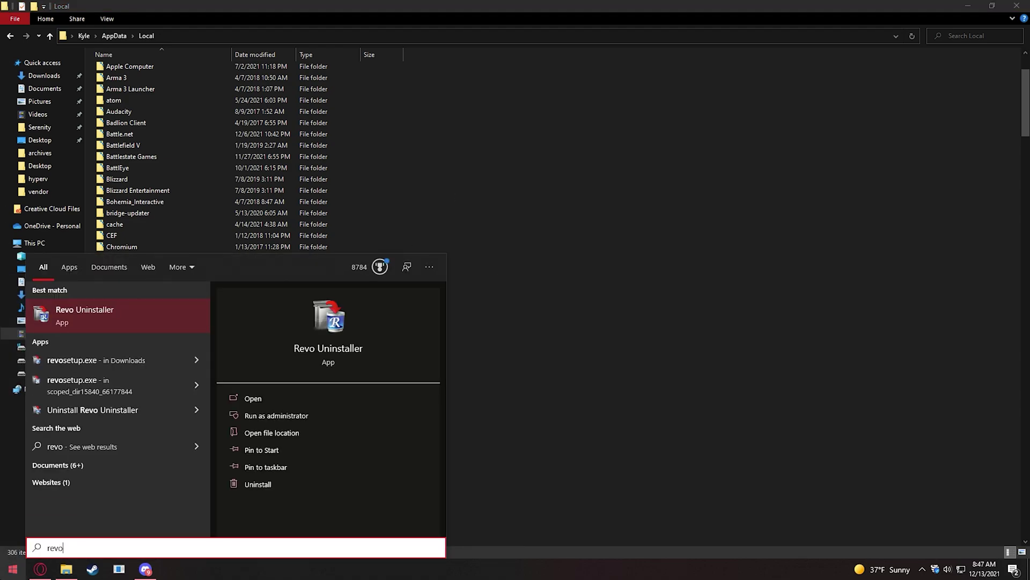
key("Return")
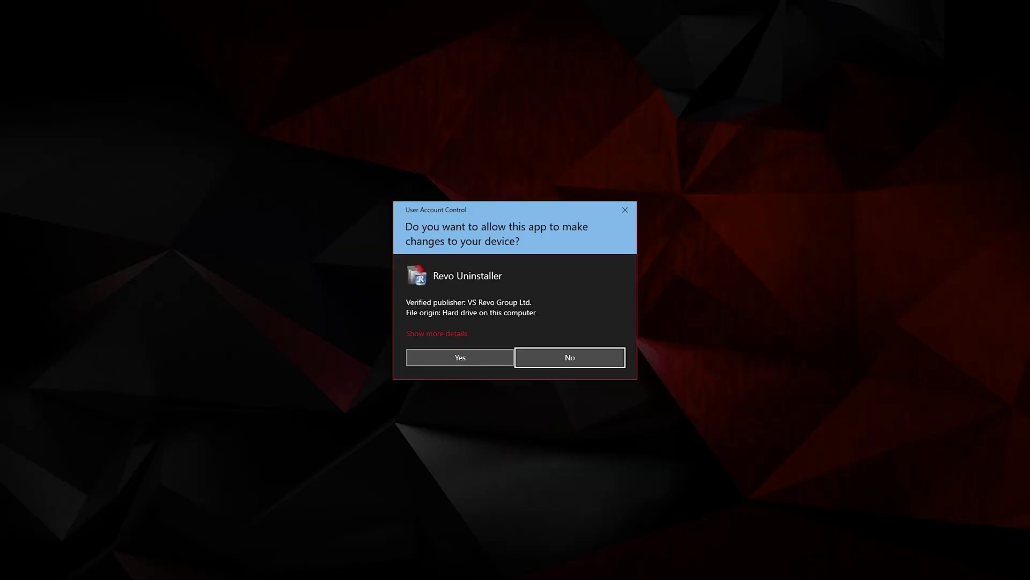
left_click(469, 356)
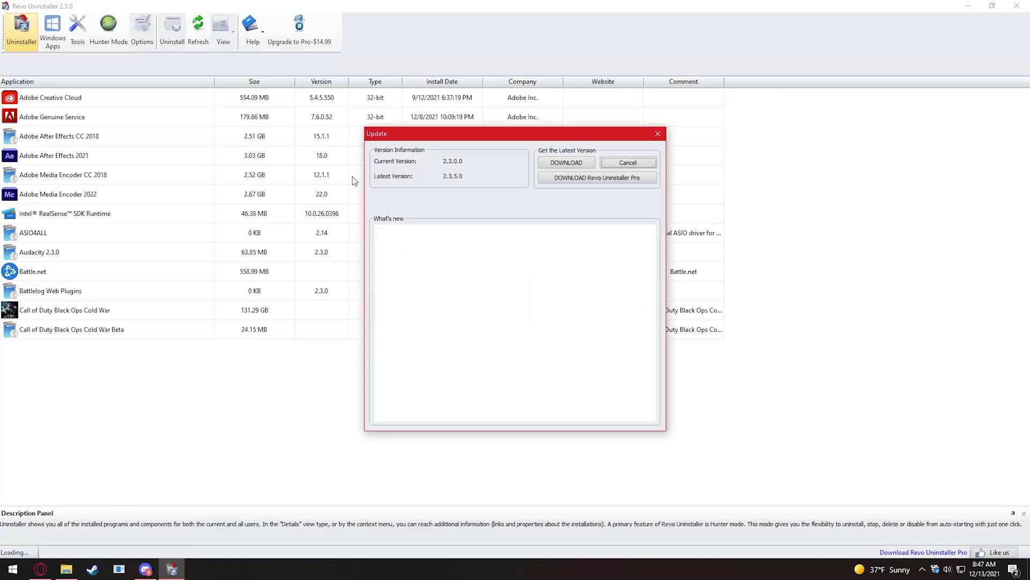
- Dismiss the update offer and search the installed programs for "fivem"
left_click(639, 162)
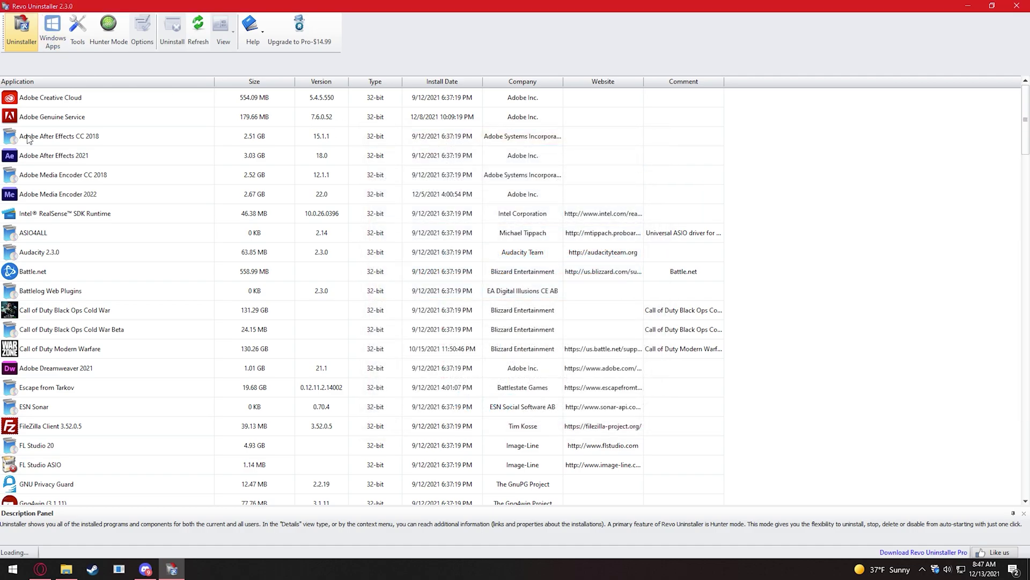
left_click(79, 179)
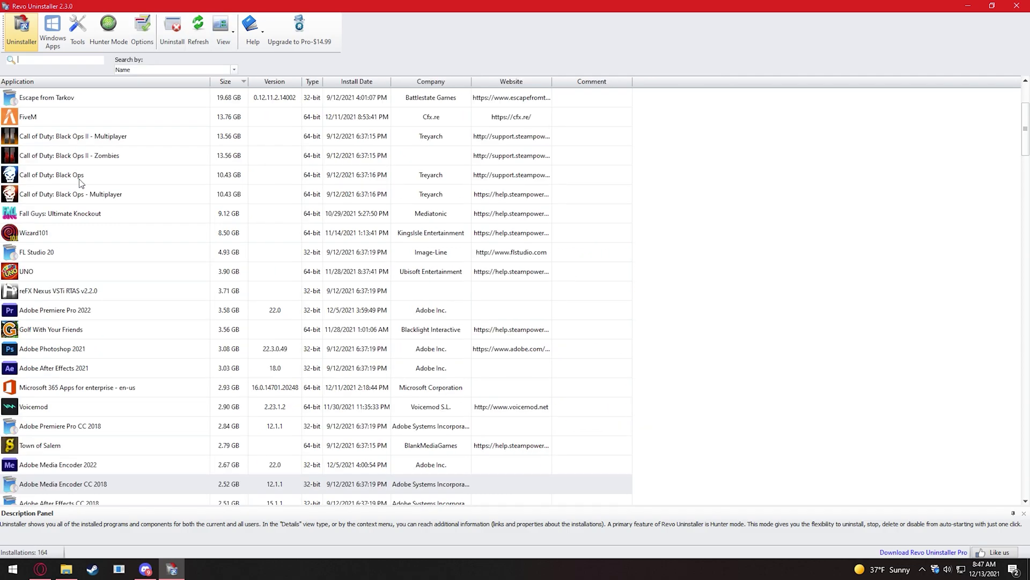
type("e")
key("BackSpace")
type("fivem")
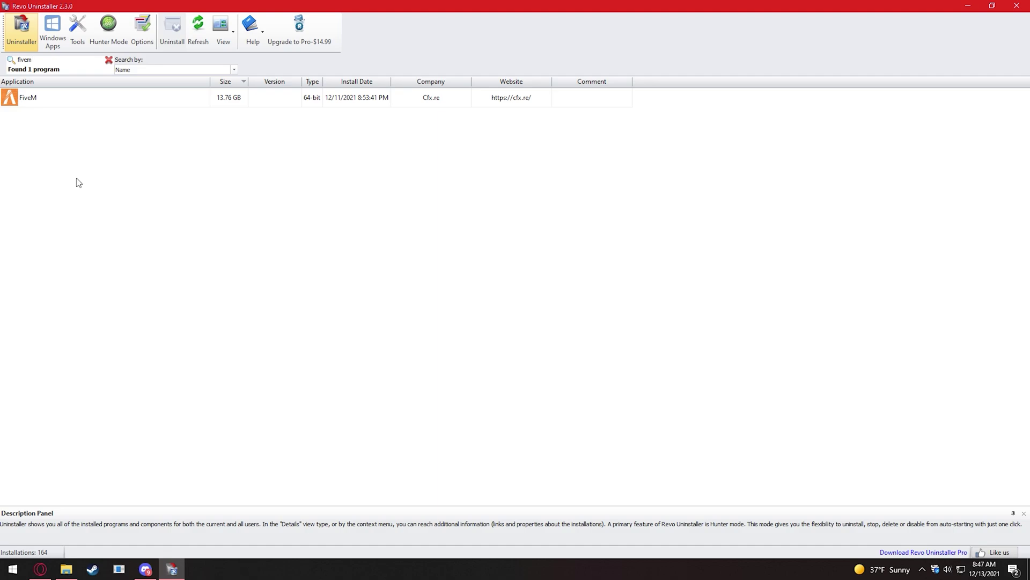
- Uninstall FiveM without making a system restore point, and confirm its removal from the installation root
left_click(68, 98)
right_click(68, 97)
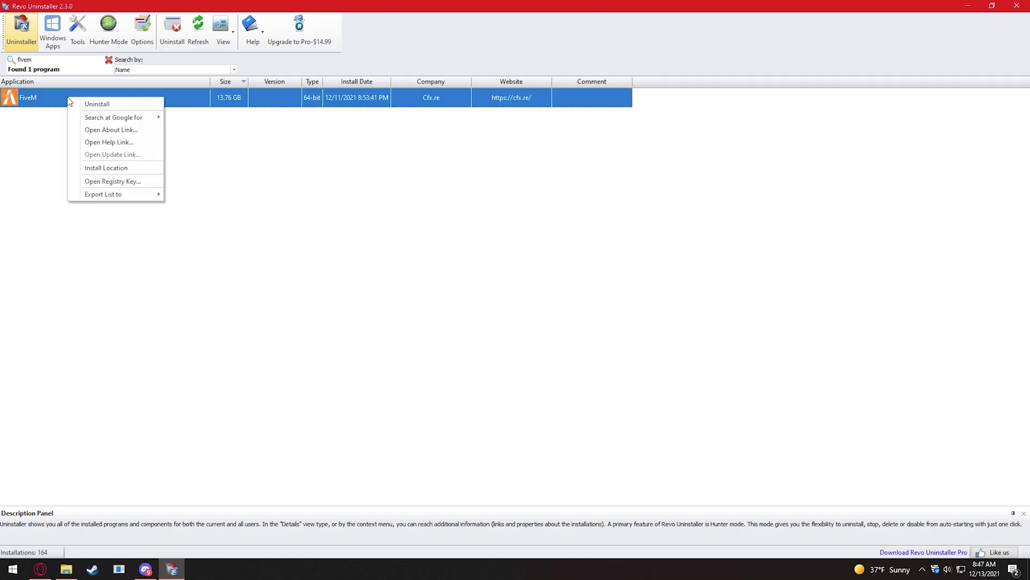
left_click(100, 103)
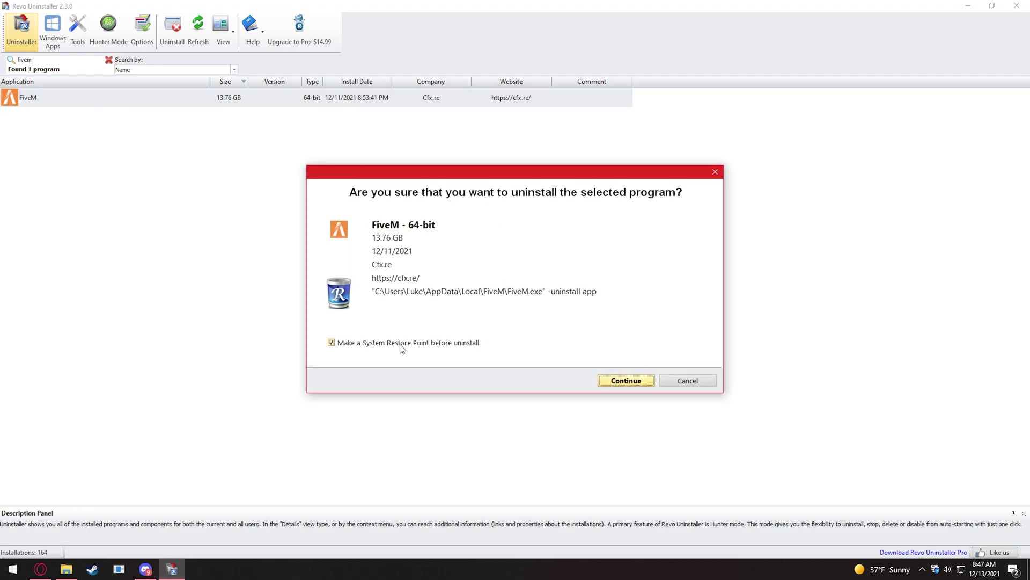
left_click(422, 344)
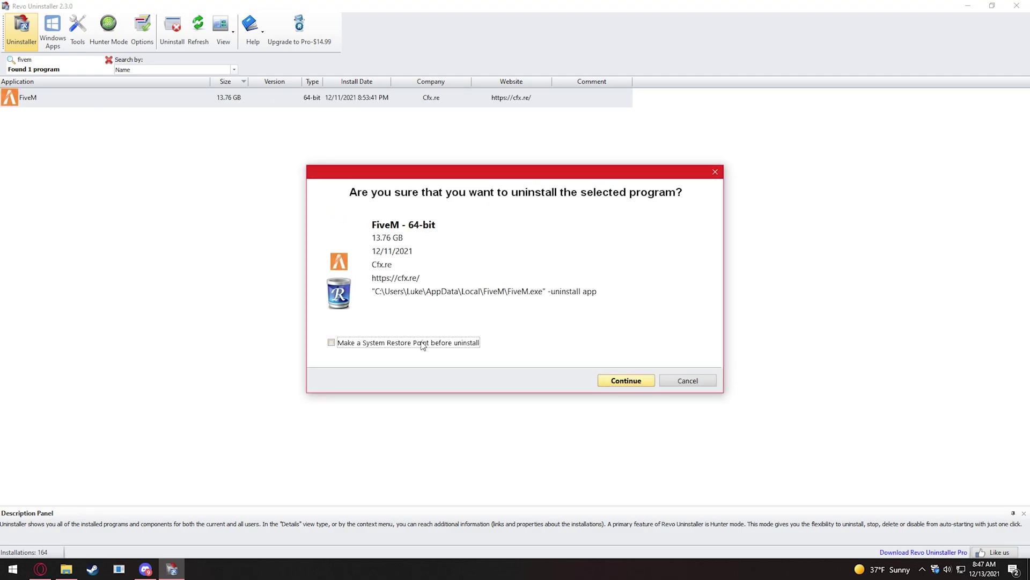
left_click(627, 380)
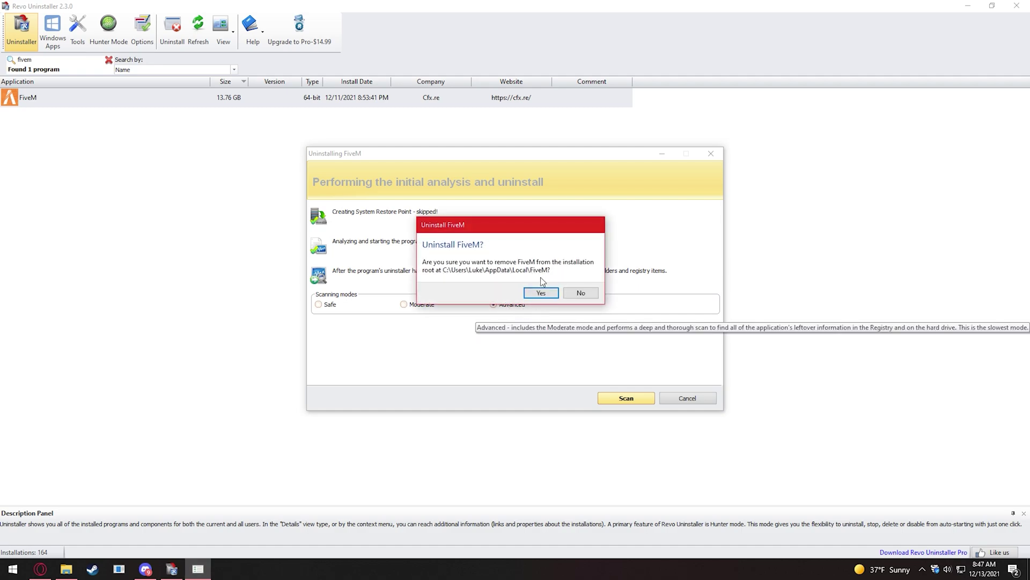
left_click_drag(514, 230, 631, 185)
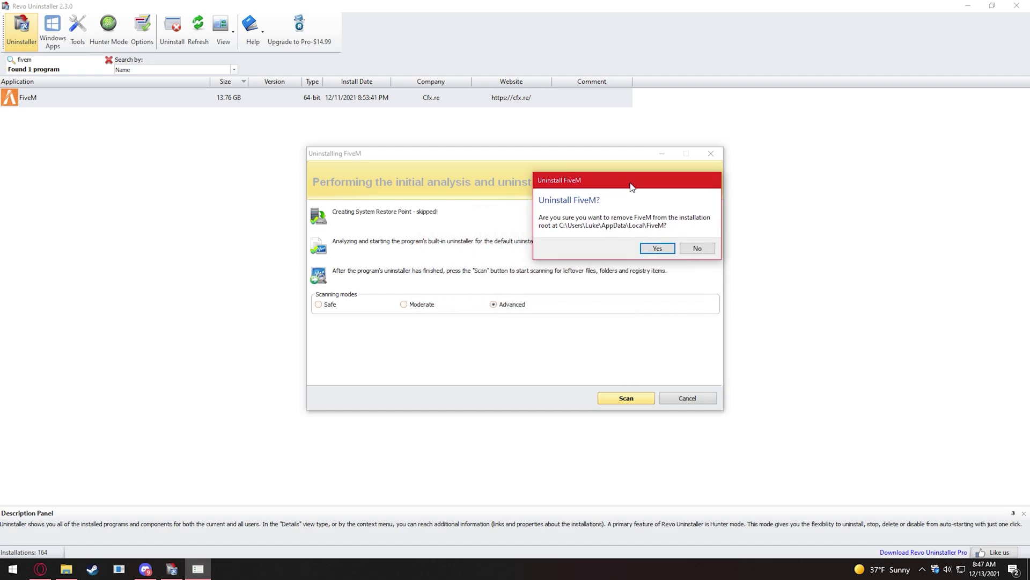
left_click(658, 248)
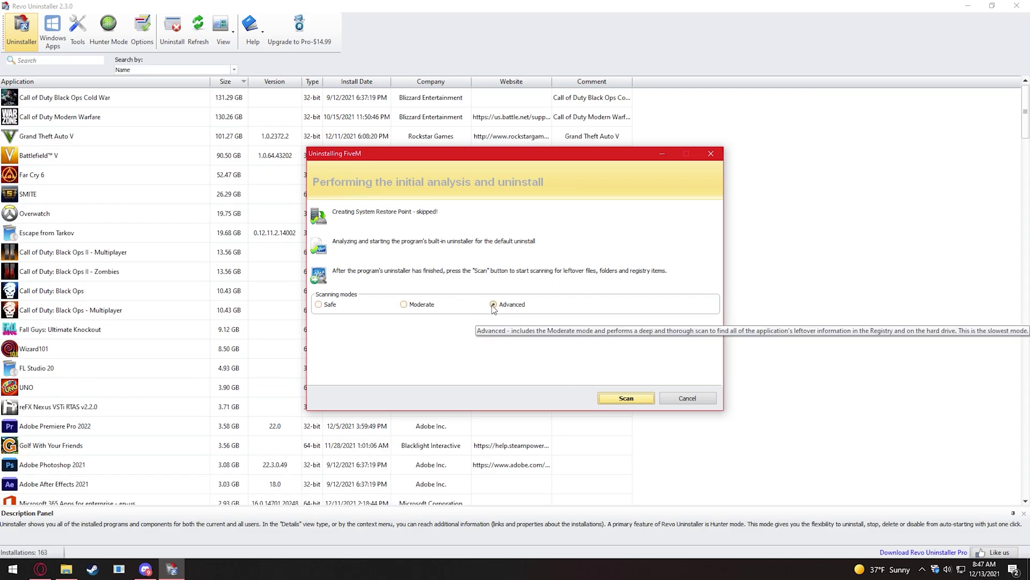
- Scan for FiveM leftovers in Advanced mode and delete all the leftover registry items found
left_click(624, 401)
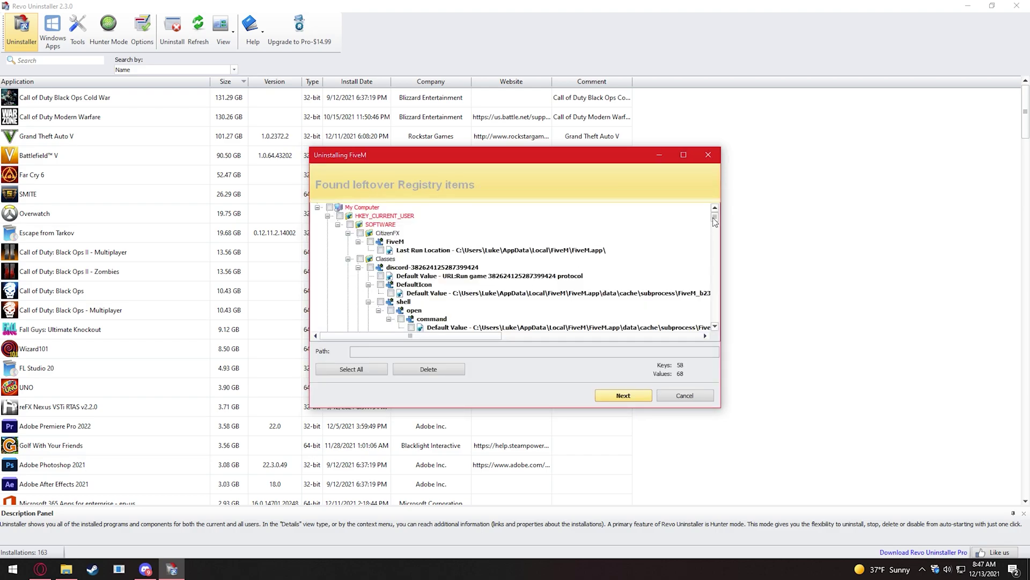
mouse_move(714, 221)
left_mouse_down()
mouse_move(725, 325)
mouse_move(716, 209)
left_mouse_up()
left_click(353, 369)
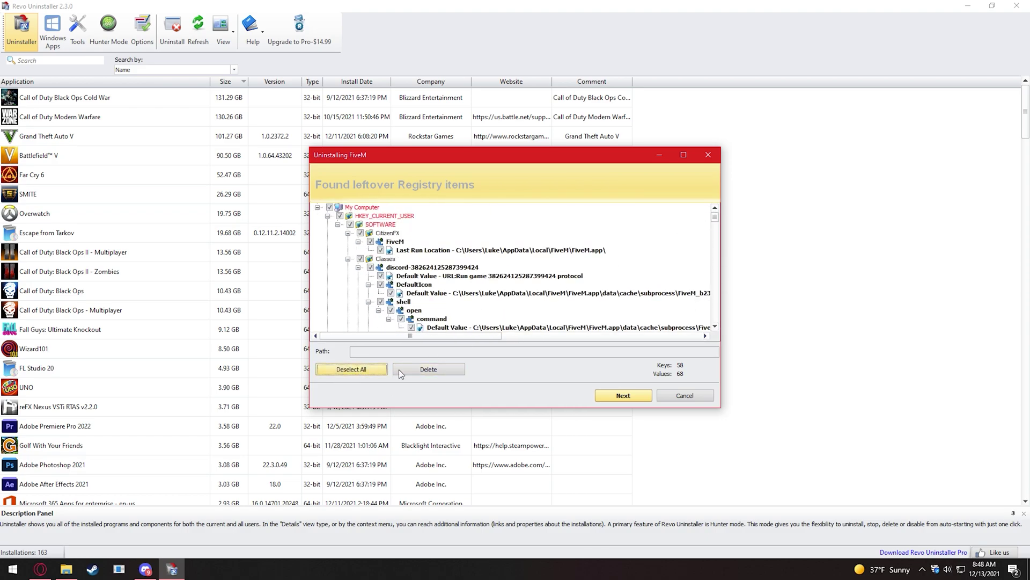
left_click(420, 369)
left_click(543, 307)
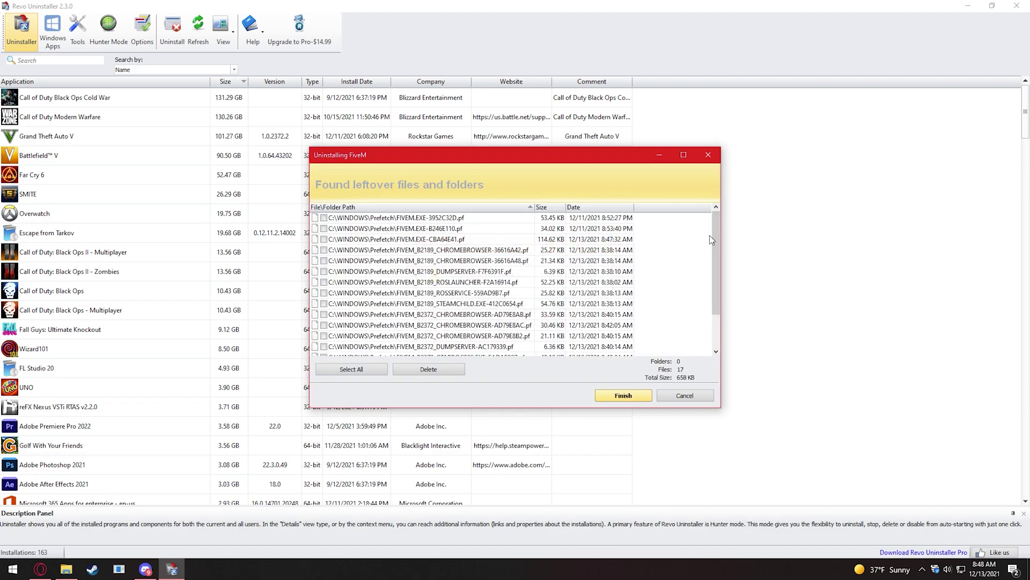
- Delete all leftover FiveM files and folders, and search the installed programs for FiveM again
left_click(343, 370)
left_click(434, 369)
left_click(543, 307)
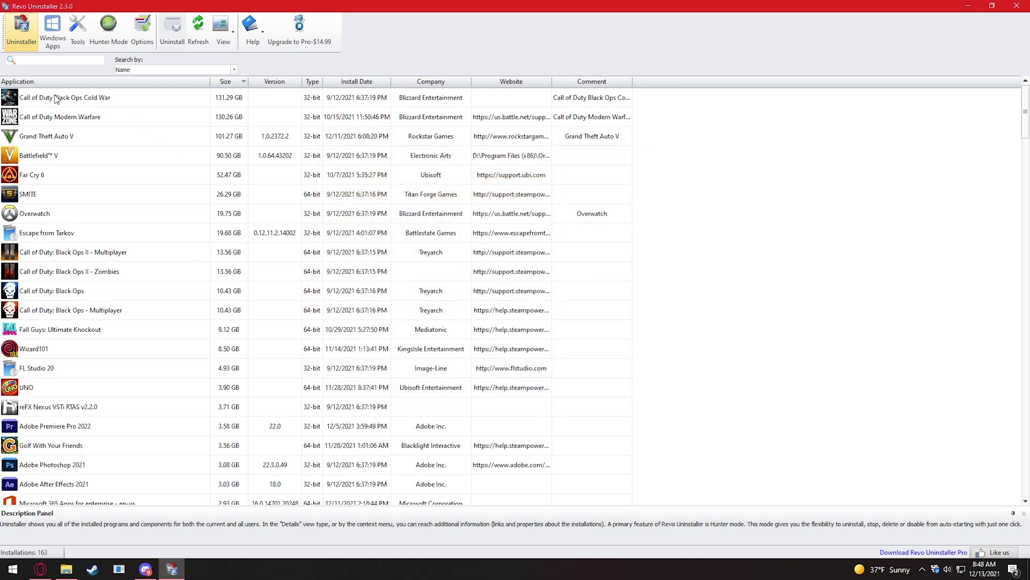
type("f")
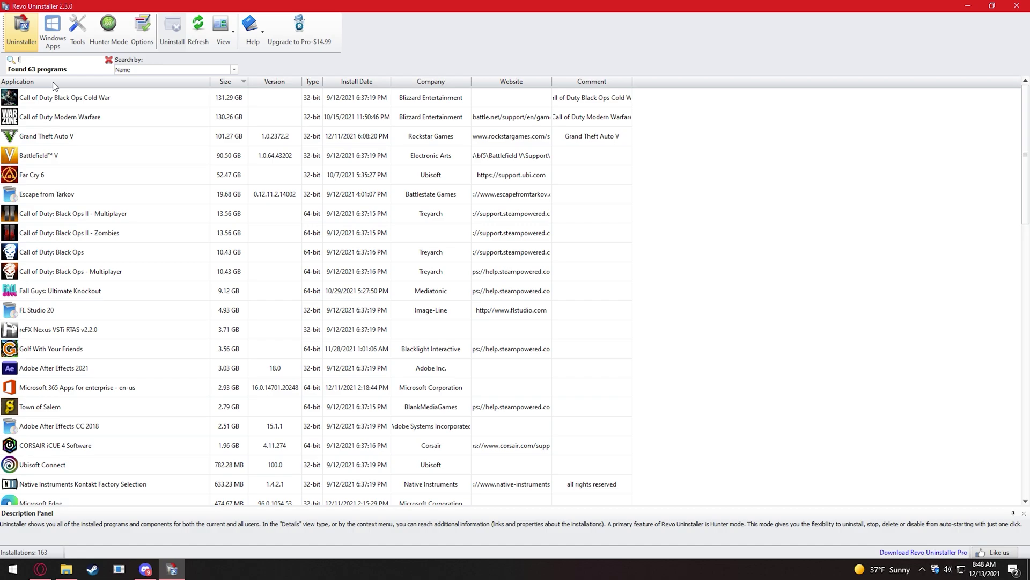
type("iv")
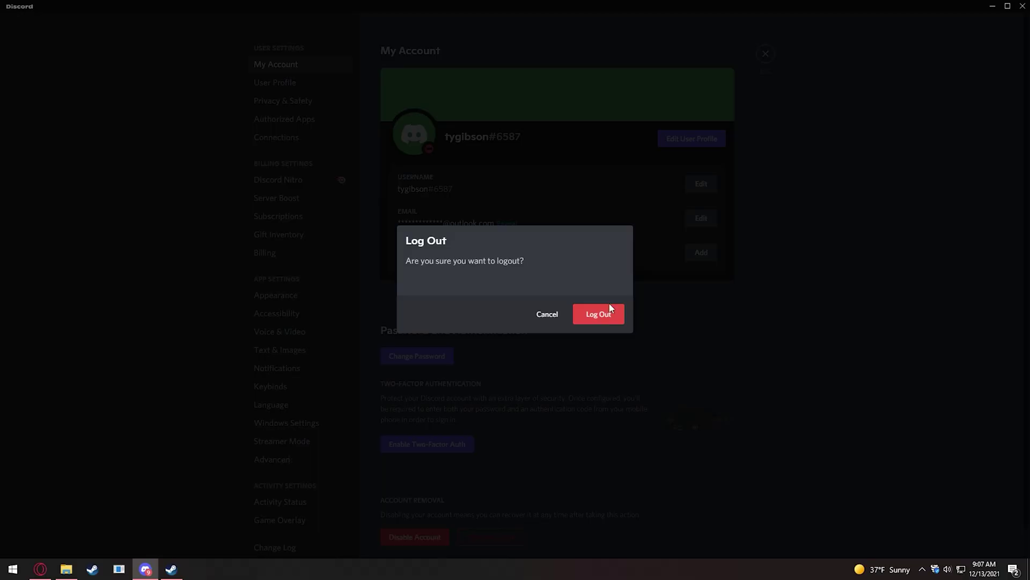
- Confirm logging out of the Discord account and launch Rockstar Games Launcher
left_click(603, 311)
key("super")
type("rockst")
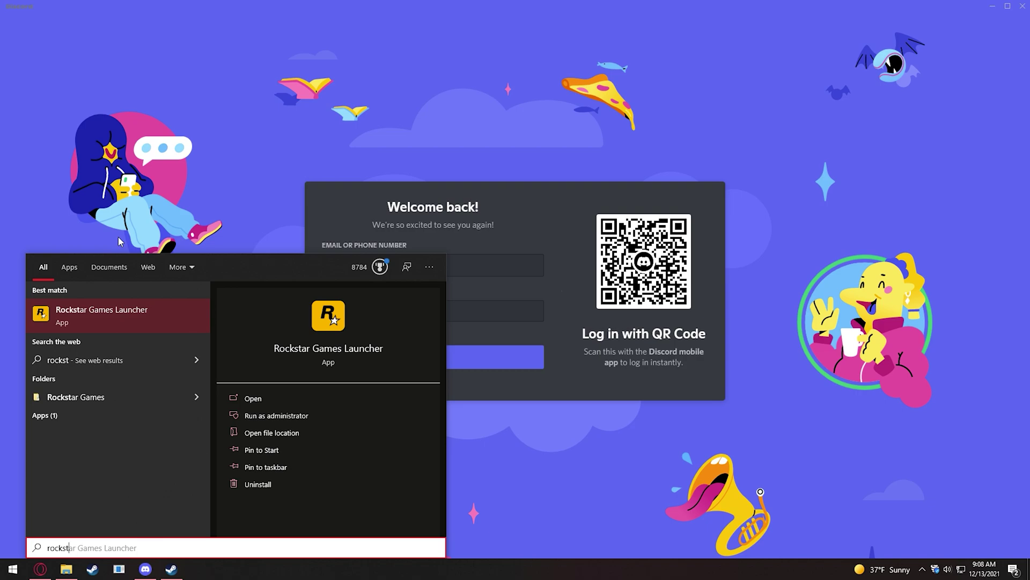
key("Return")
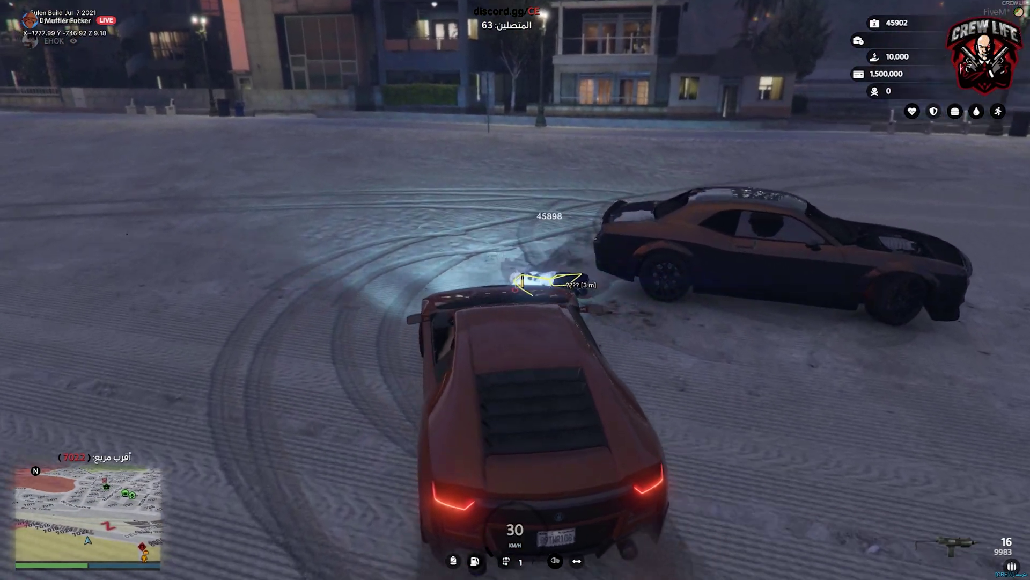
key("a")
key("w")
key("a")
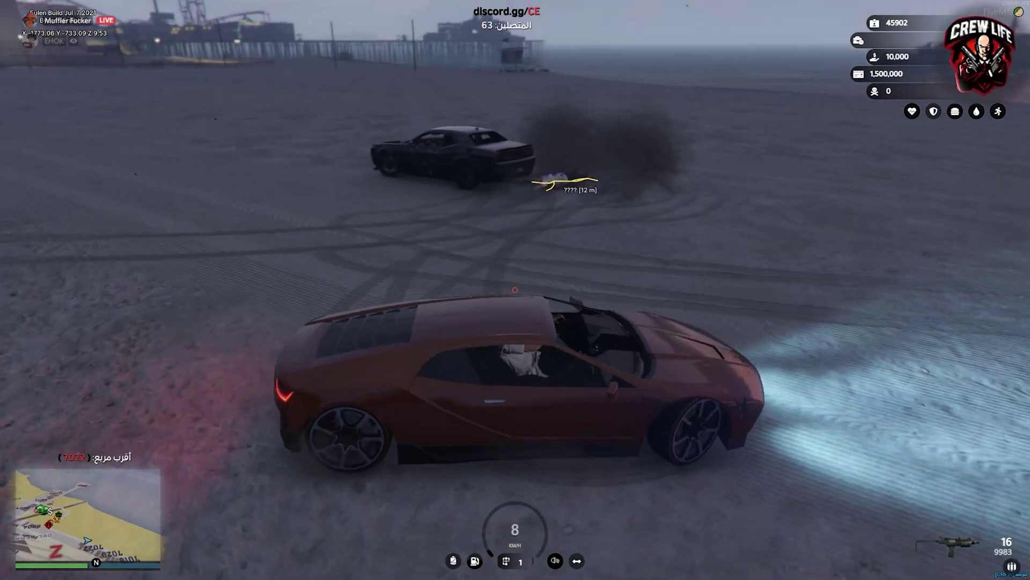
key("s")
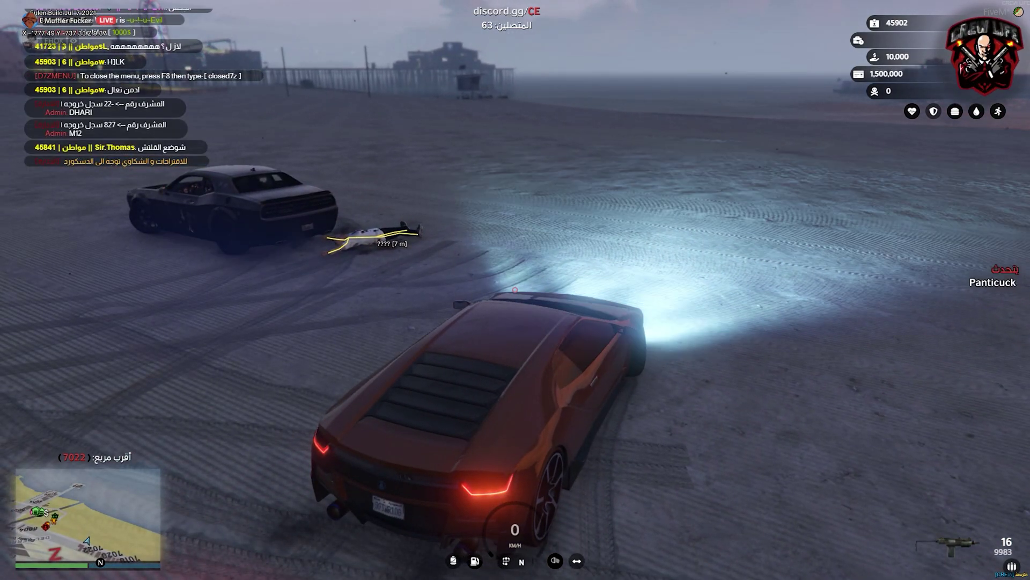
key("w")
key("a")
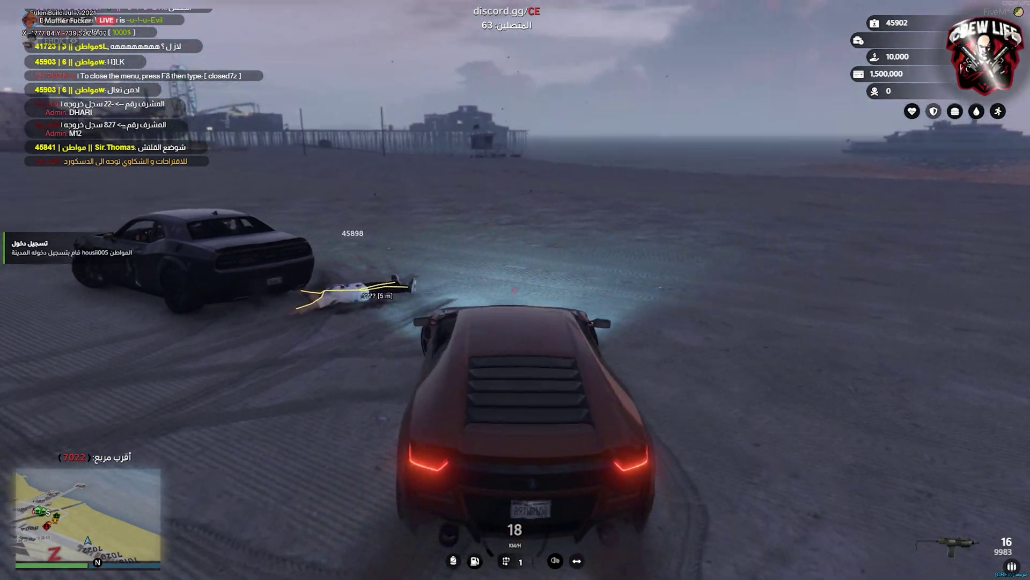
key("s")
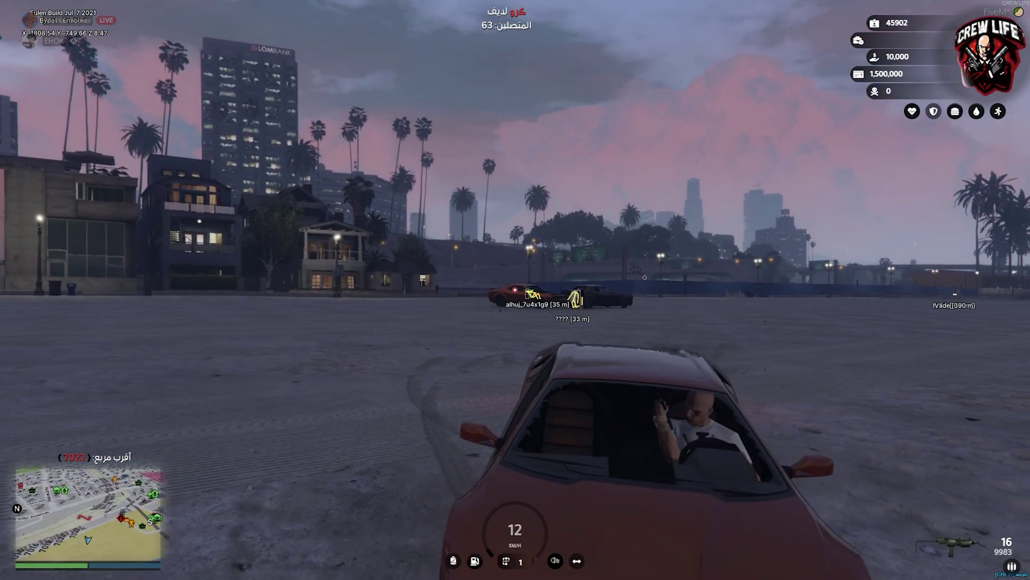
key("s")
key("s")
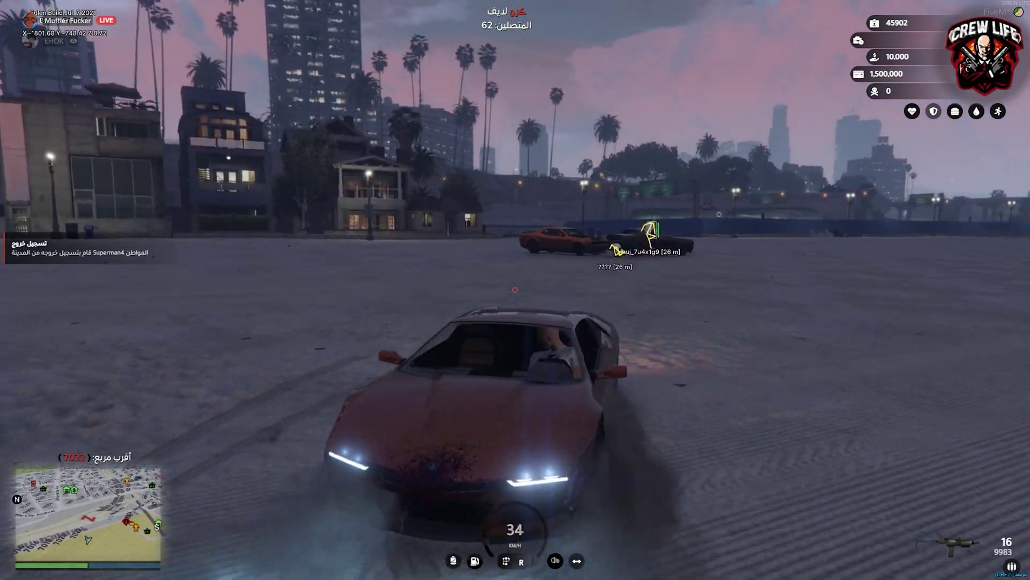
key("s")
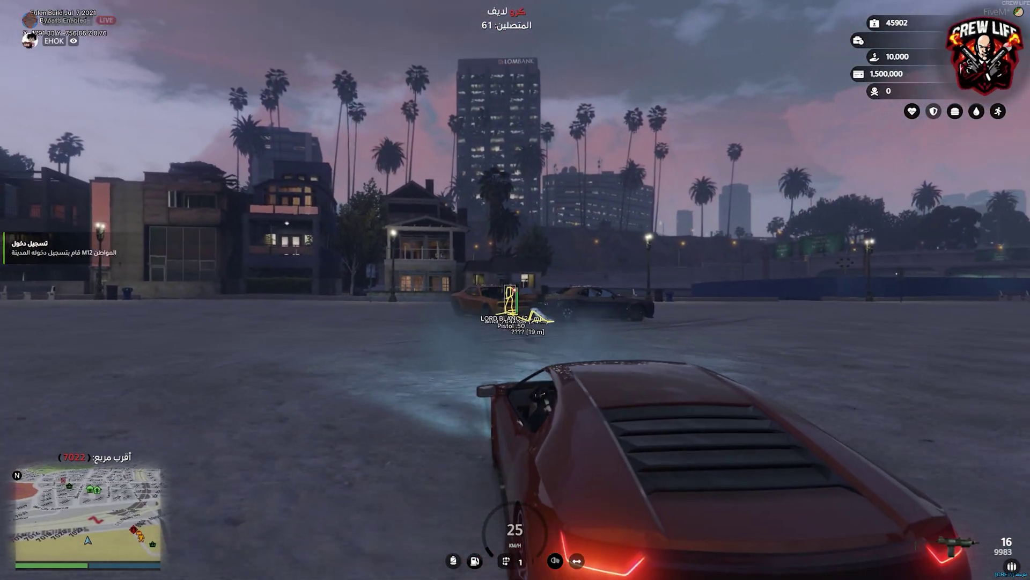
key("d")
key("w")
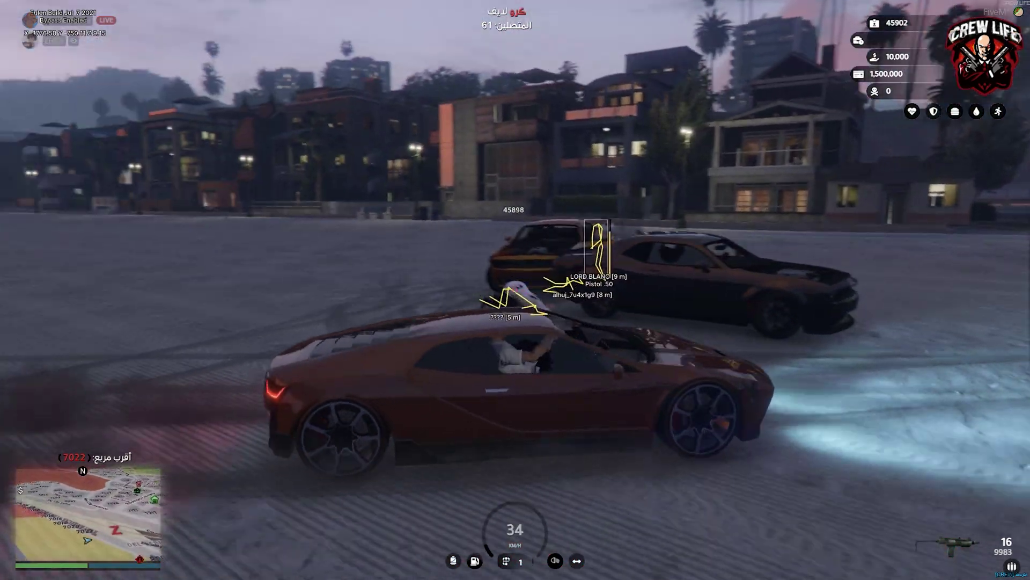
key("s")
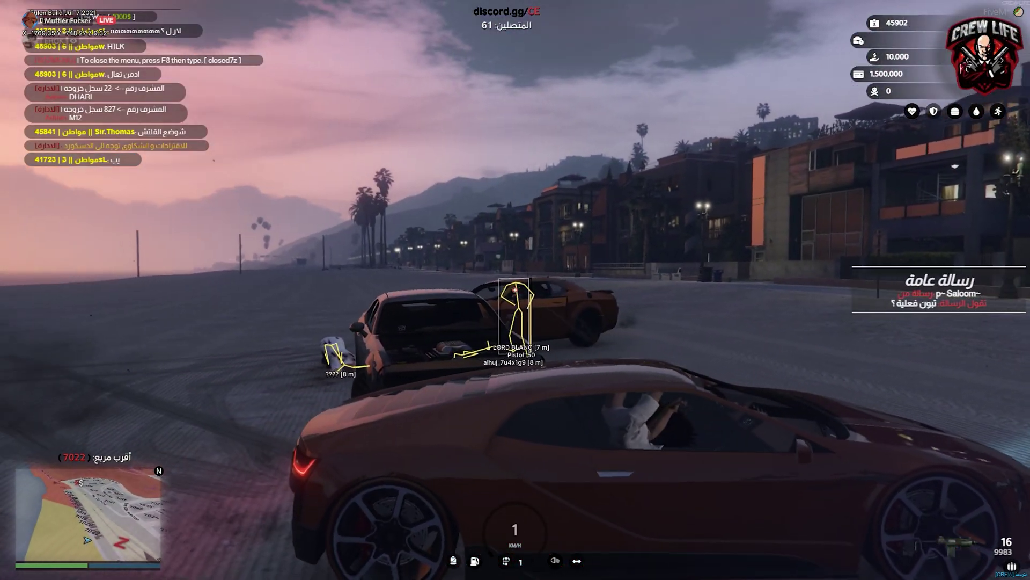
key("w")
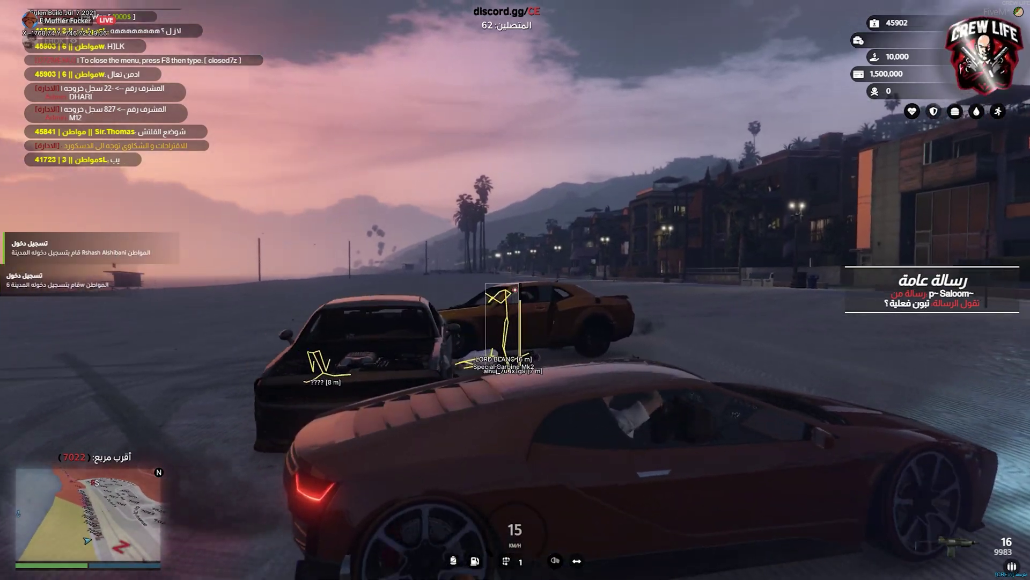
key("s")
key("f")
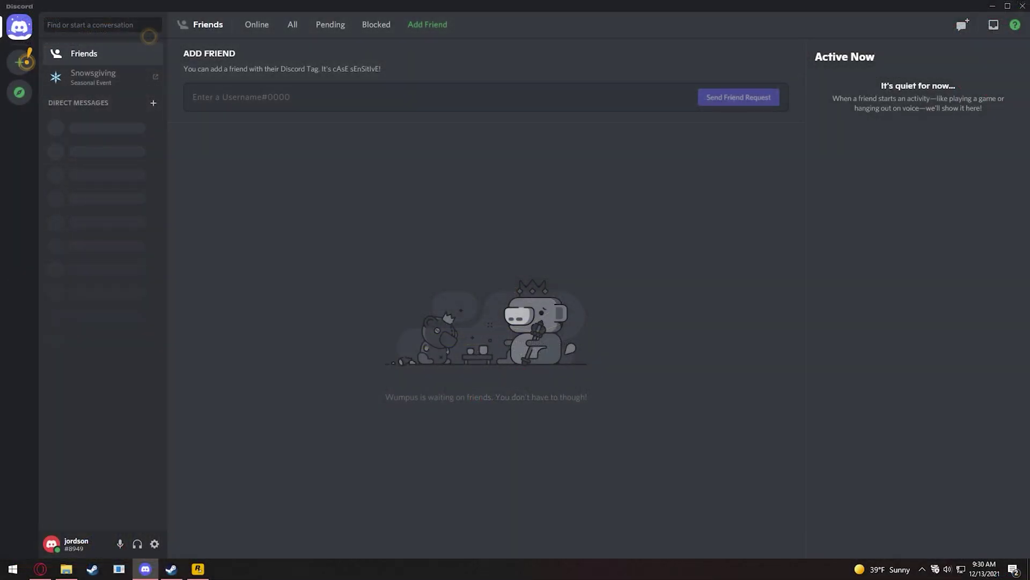
- Fill in the new account's email and password on the Rockstar Games Launcher sign-in page and enable Remember me
key("alt+Tab")
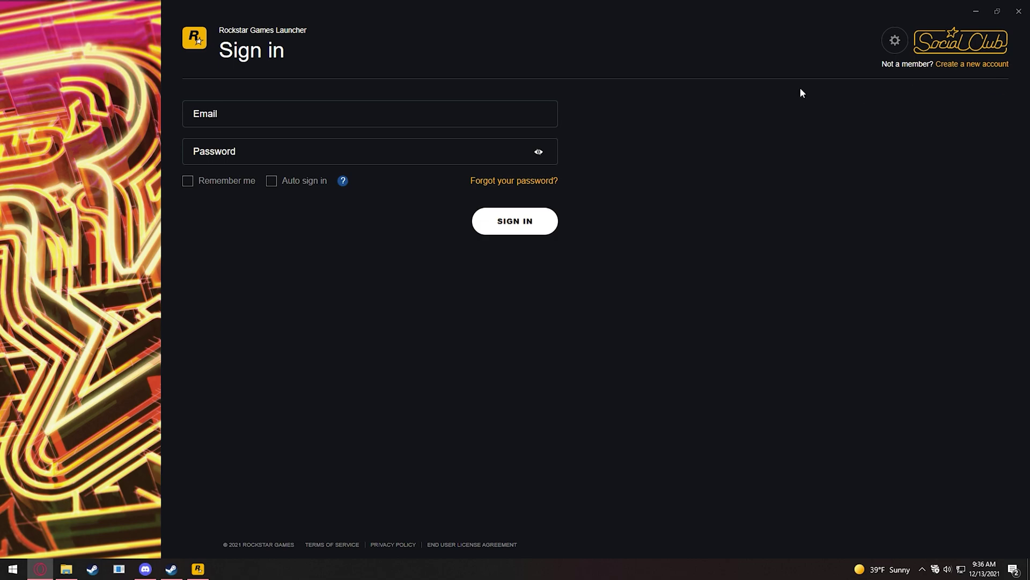
left_click(478, 115)
key("ctrl+v")
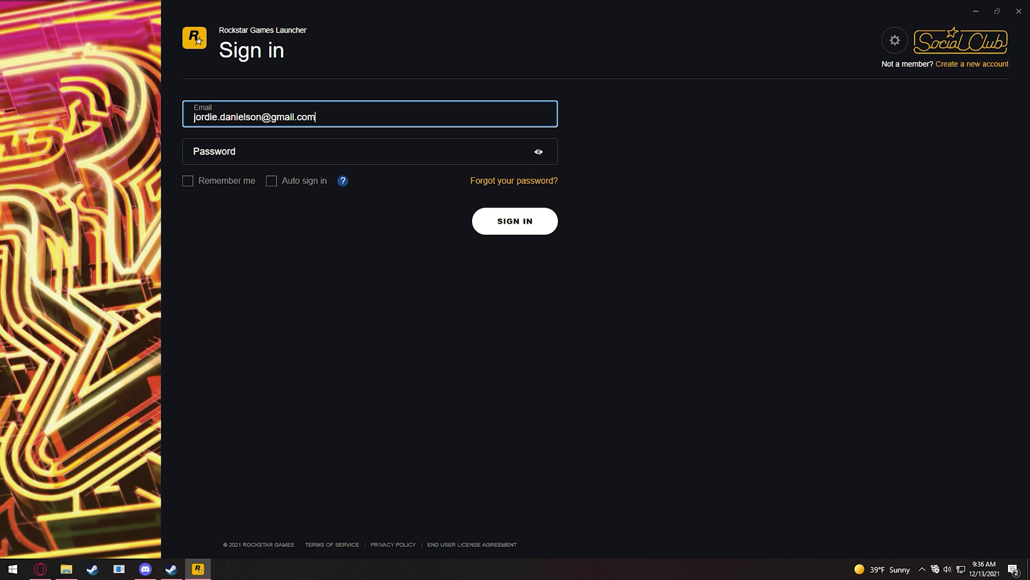
key("alt+Tab")
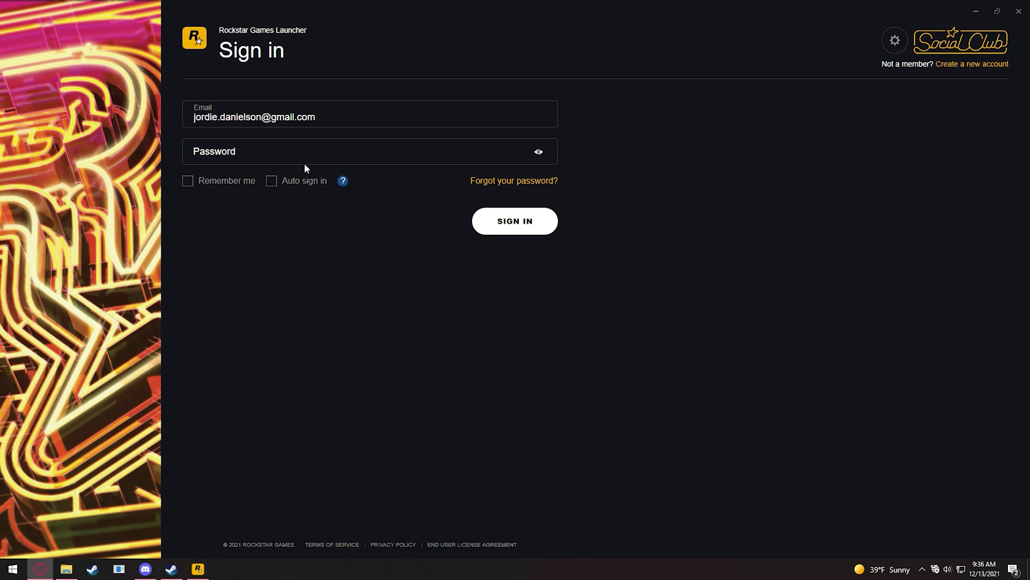
left_click(276, 151)
key("ctrl+v")
left_click(231, 182)
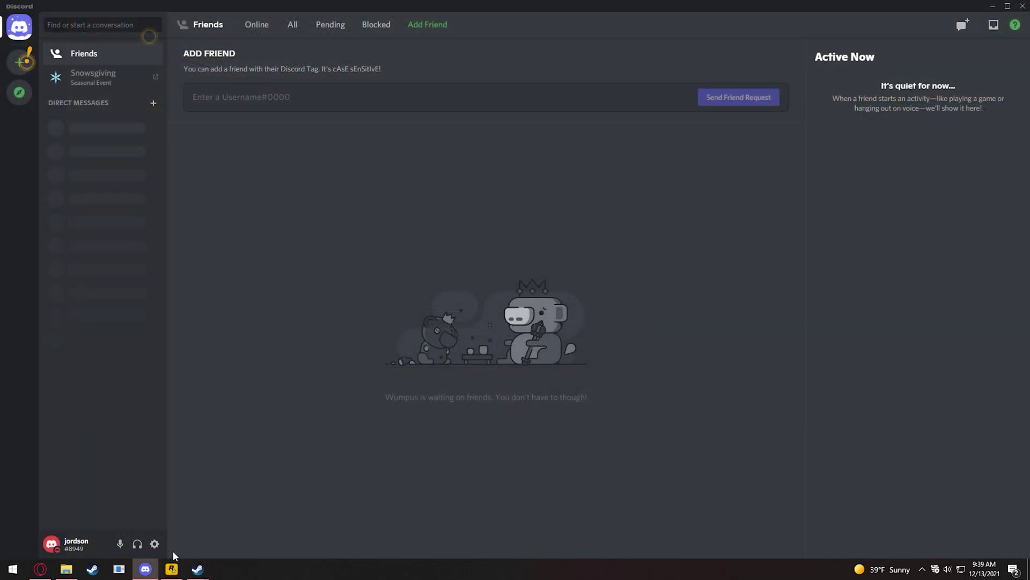
- Check the accounts signed in to Rockstar Games Launcher and Steam, closing Steam's friends list
left_click(171, 569)
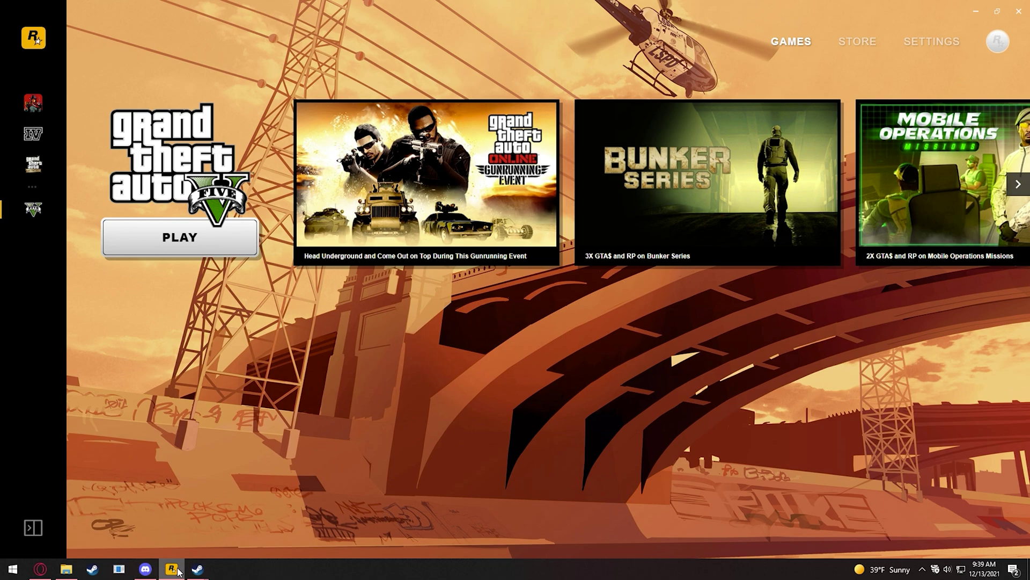
mouse_move(200, 566)
left_click(258, 515)
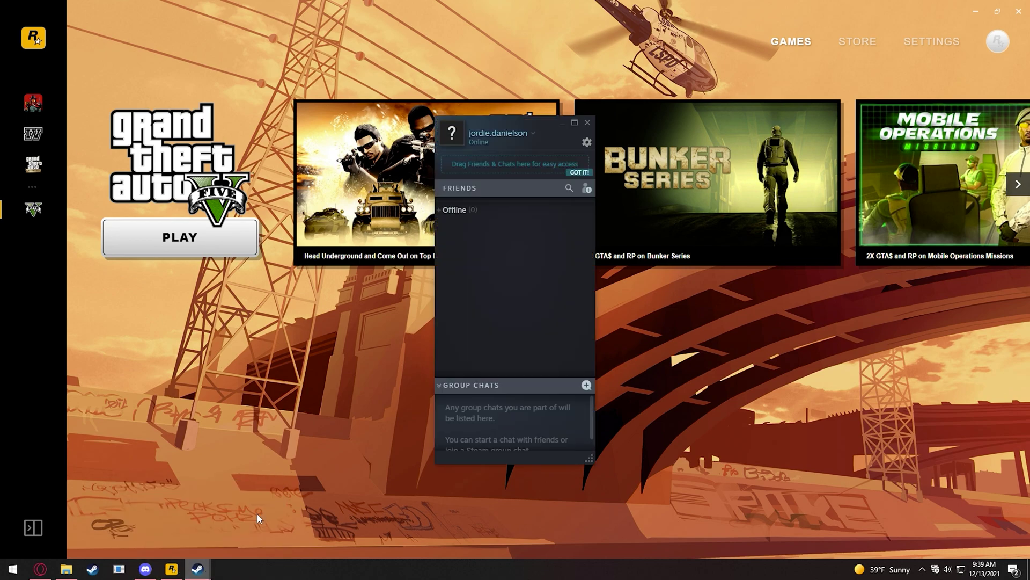
left_click(588, 125)
left_click(197, 568)
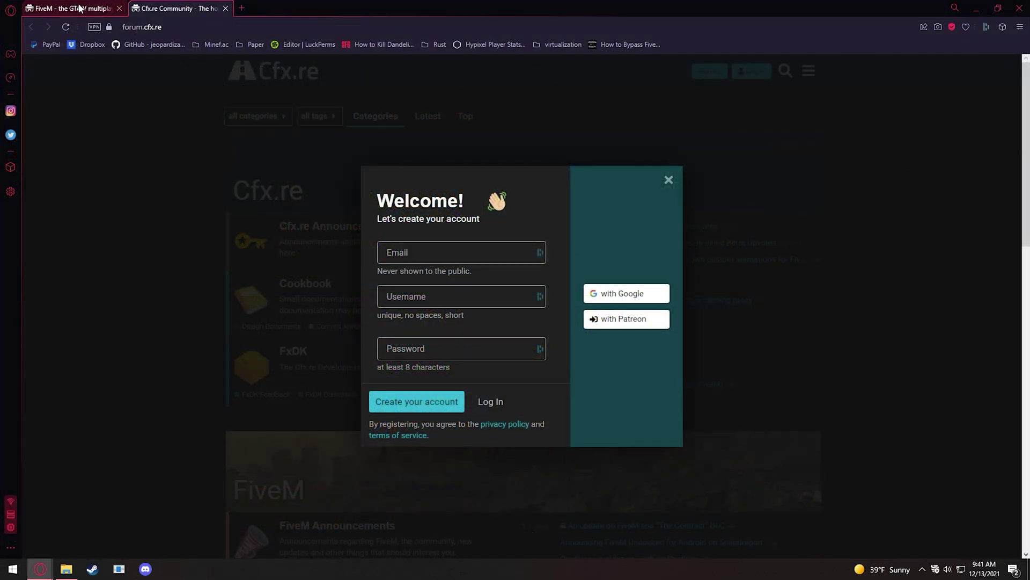
- Return to the Cfx.re account registration and close the forum's browser tab once the account is registered
left_click(79, 8)
left_click(164, 7)
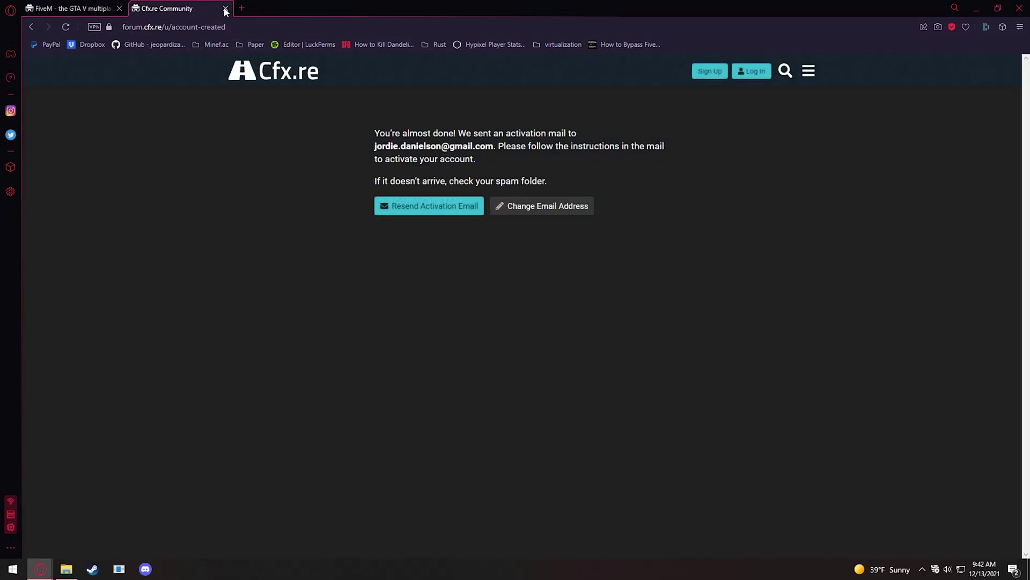
left_click(225, 9)
- Download the FiveM client after agreeing to the service agreement, save FiveM.exe in Downloads and run it
left_click(748, 203)
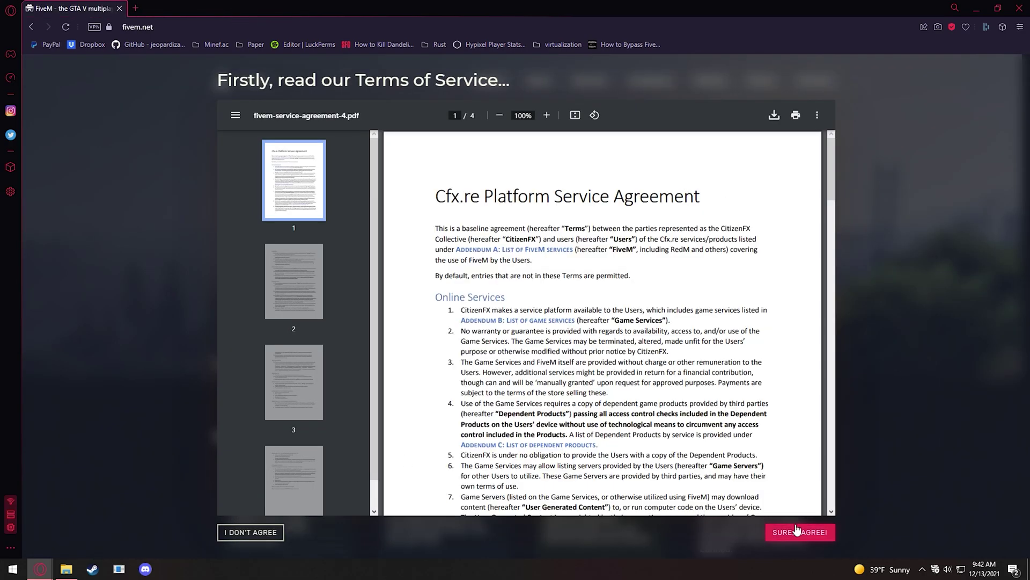
left_click(798, 531)
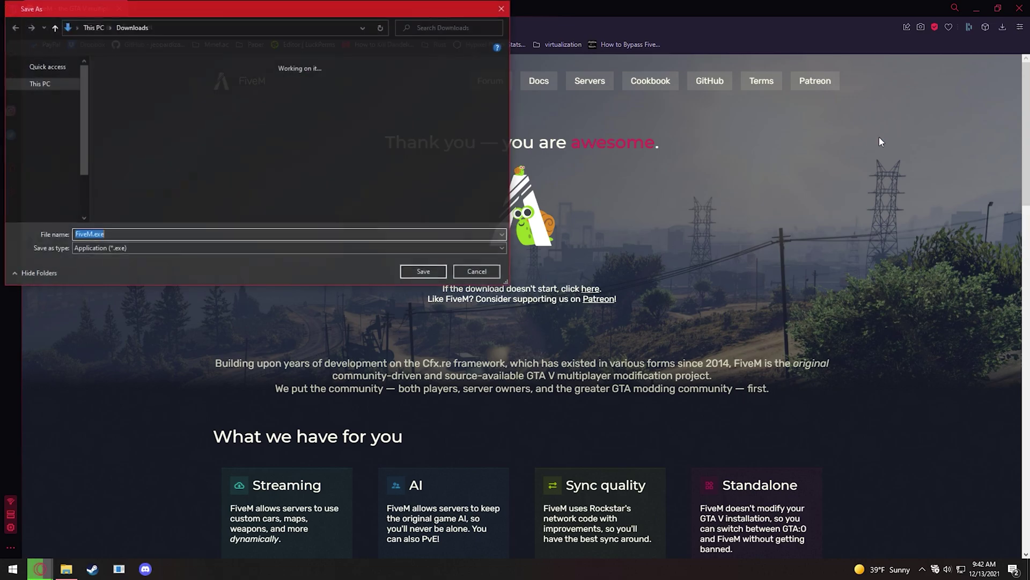
key("Return")
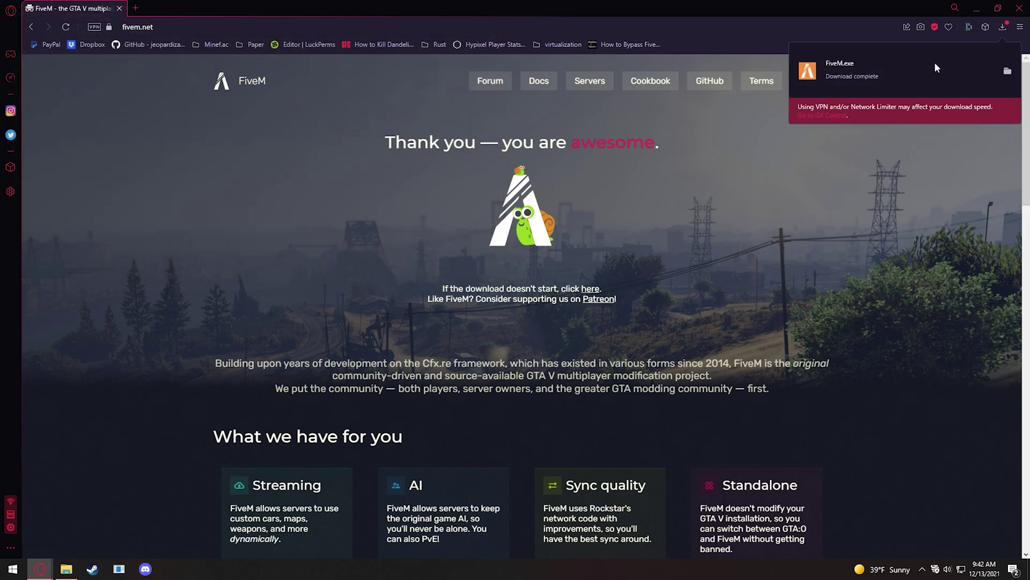
left_click(904, 69)
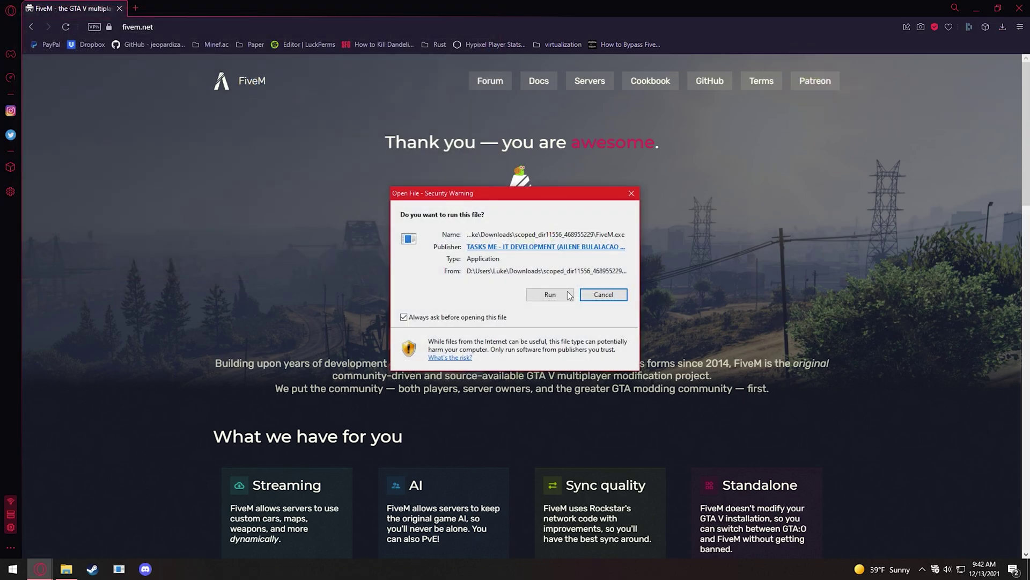
left_click(550, 295)
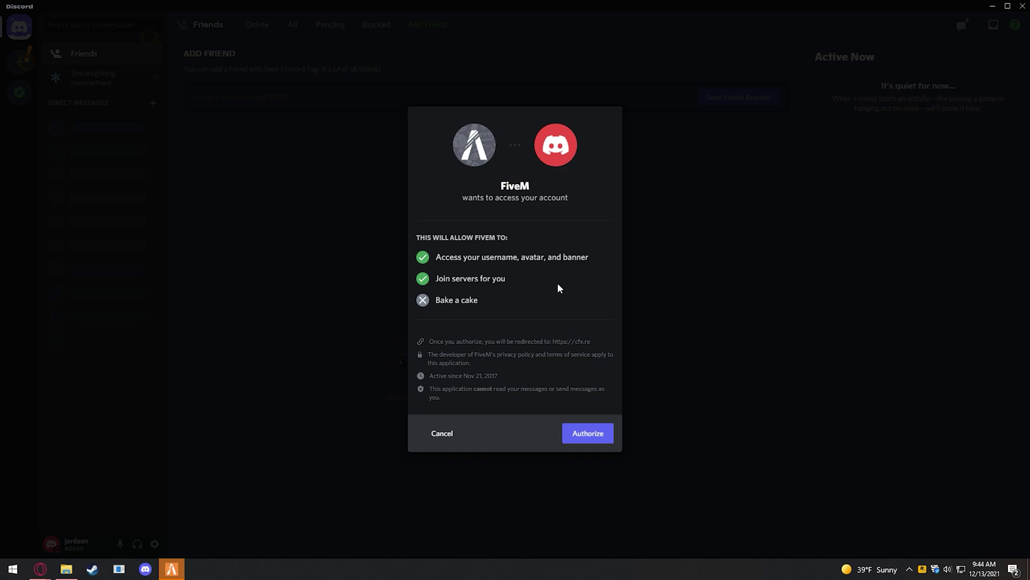
- Authorize FiveM to access the Discord account and link the Cfx.re account by signing in with its email and password
left_click(589, 436)
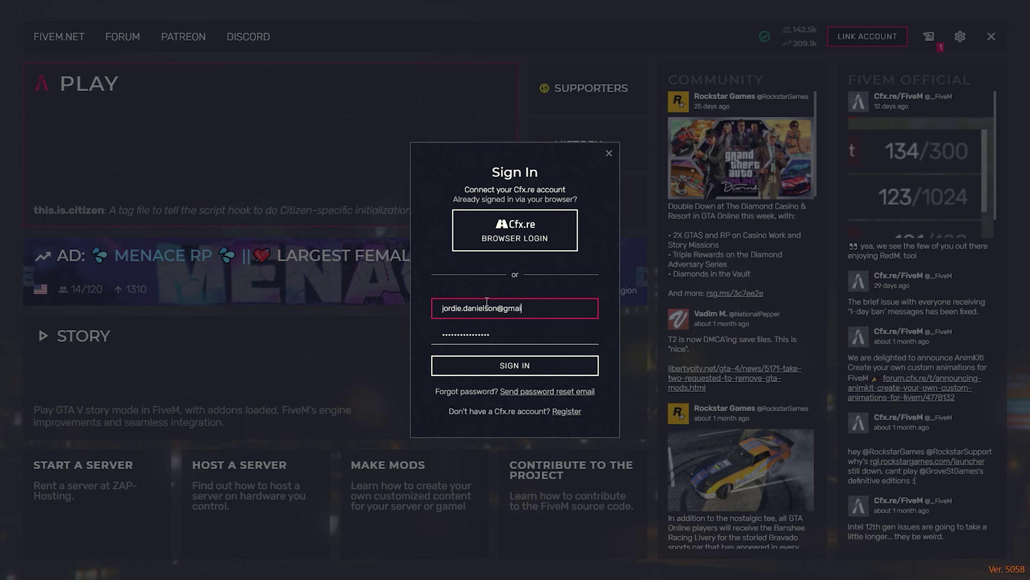
type(".com")
left_click(523, 366)
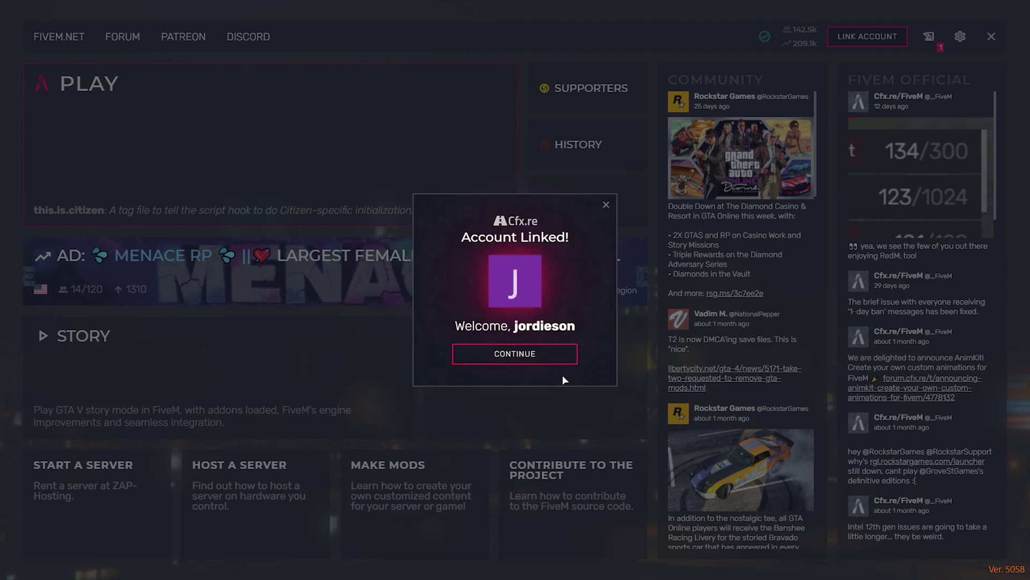
left_click(523, 419)
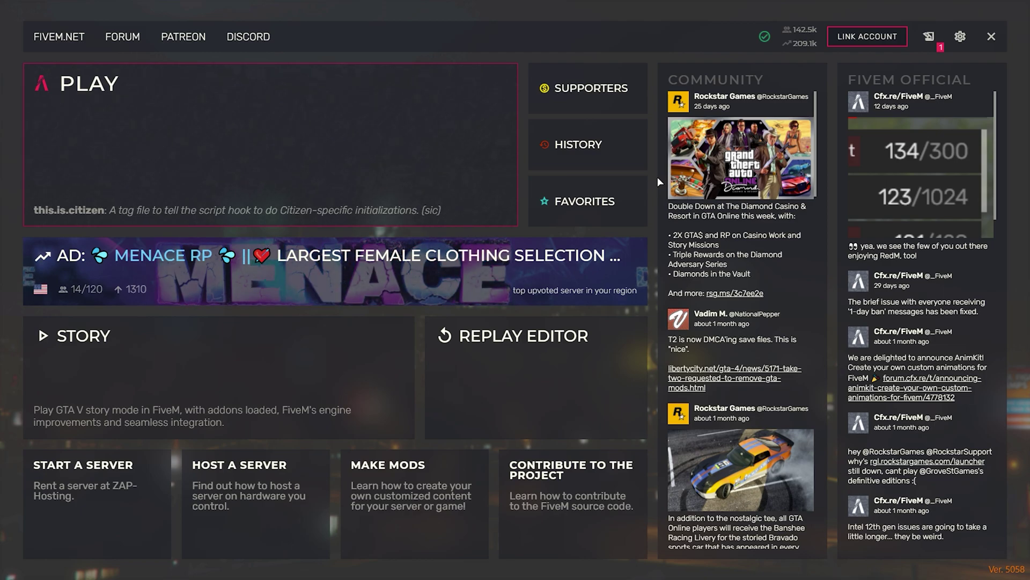
- Open the FiveM settings, and connect to the PMA-RP server from its details page
left_click(960, 37)
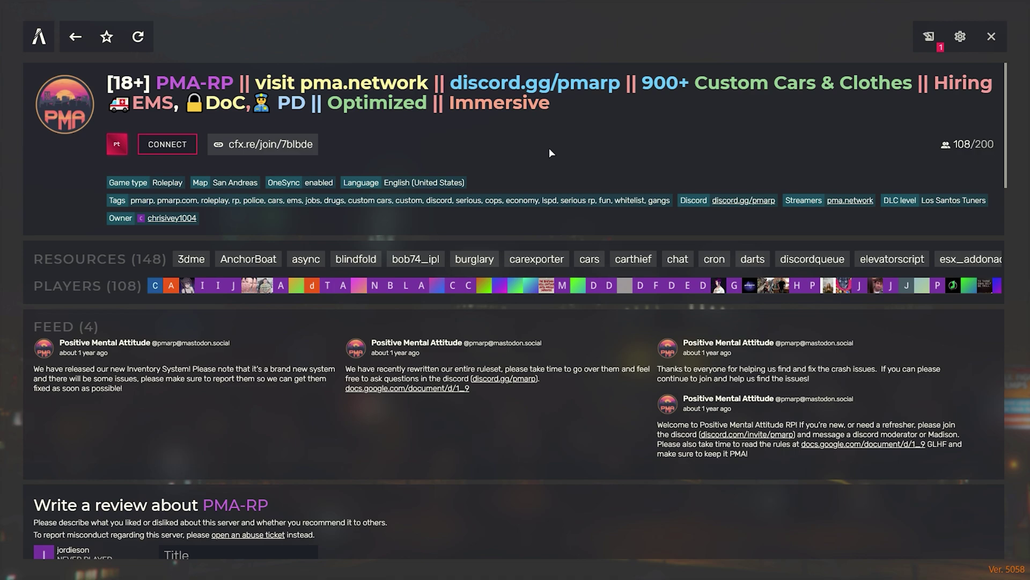
left_click(180, 143)
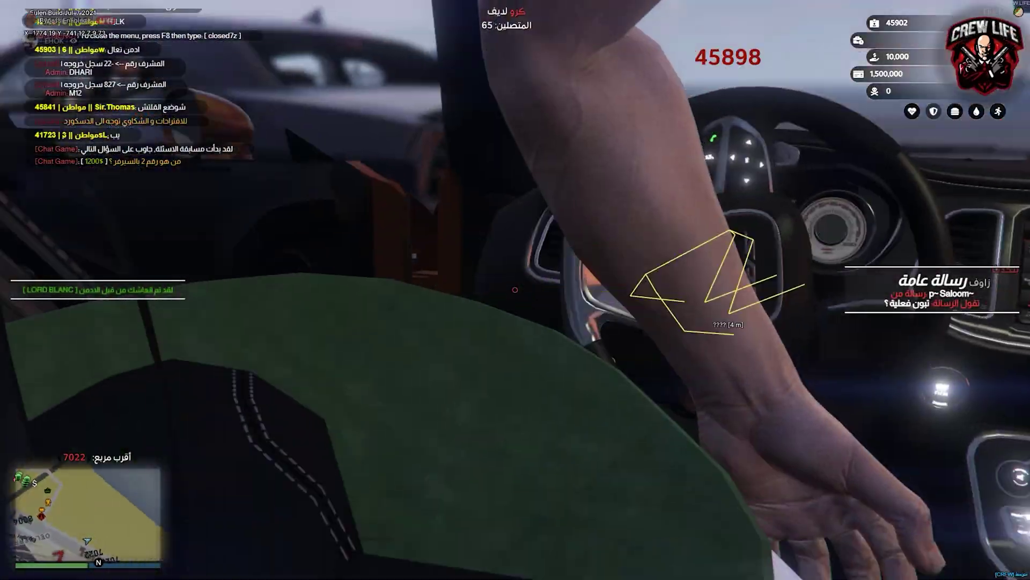
key("f")
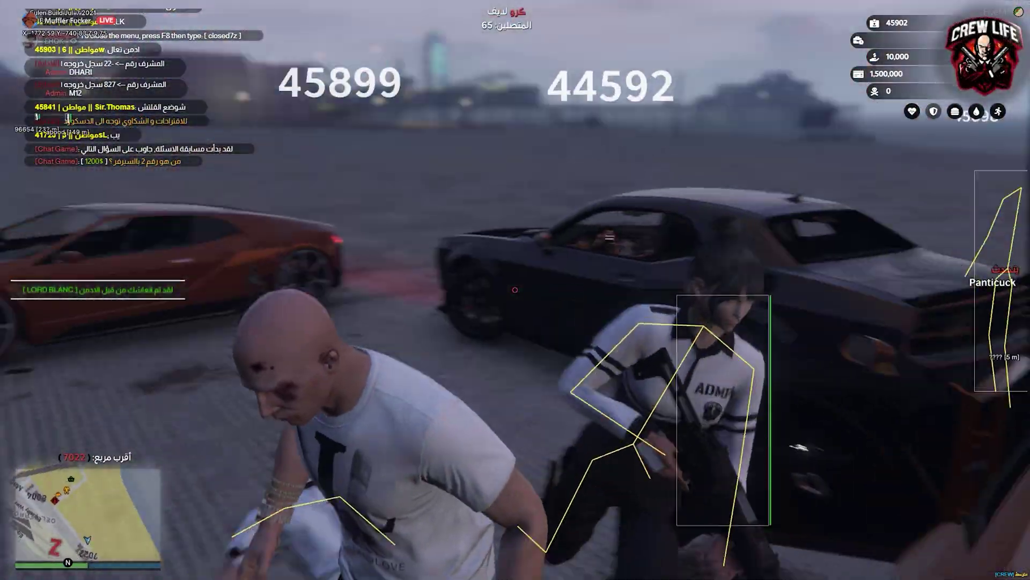
key("w")
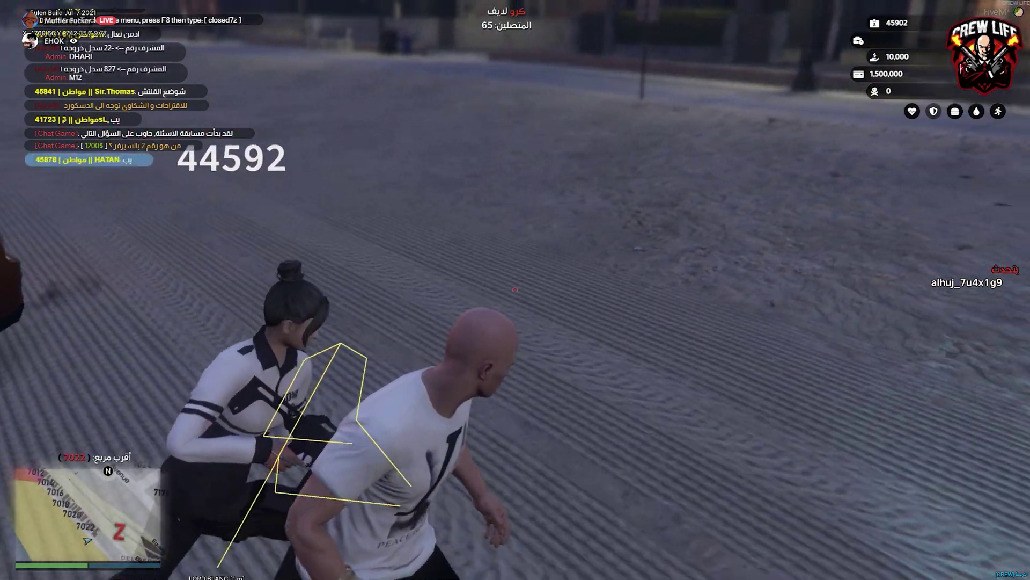
key("w")
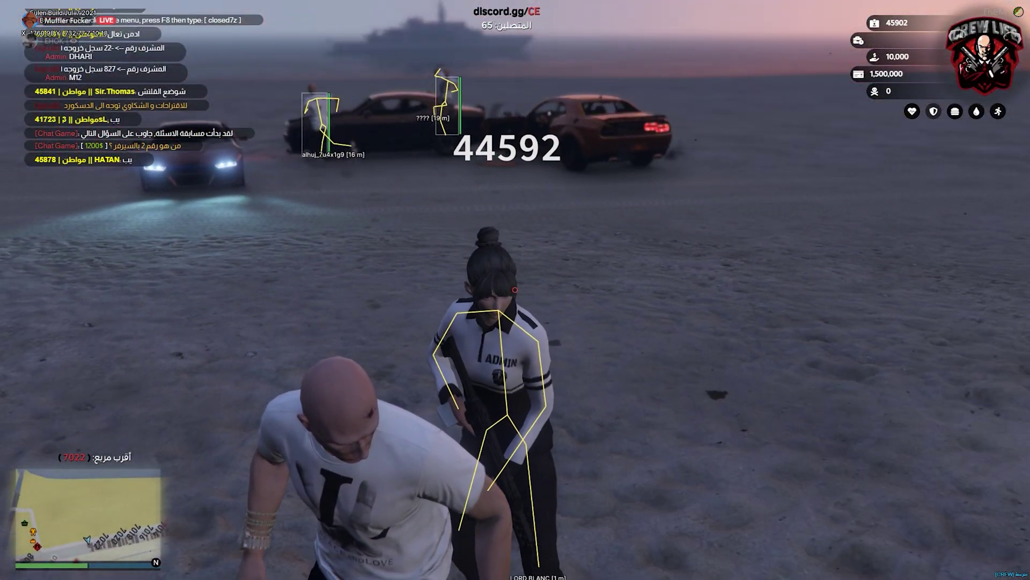
key("w")
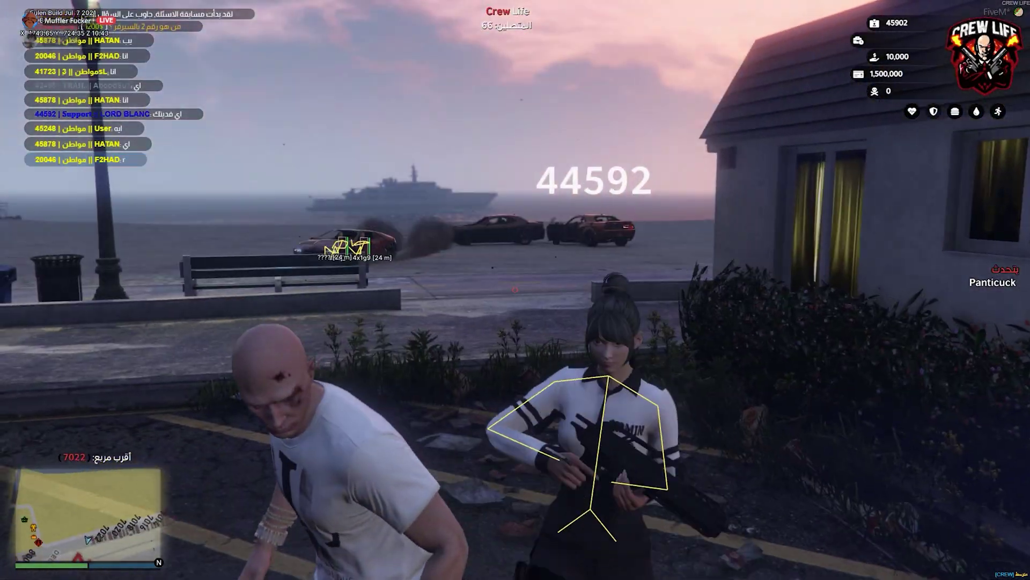
key("F1")
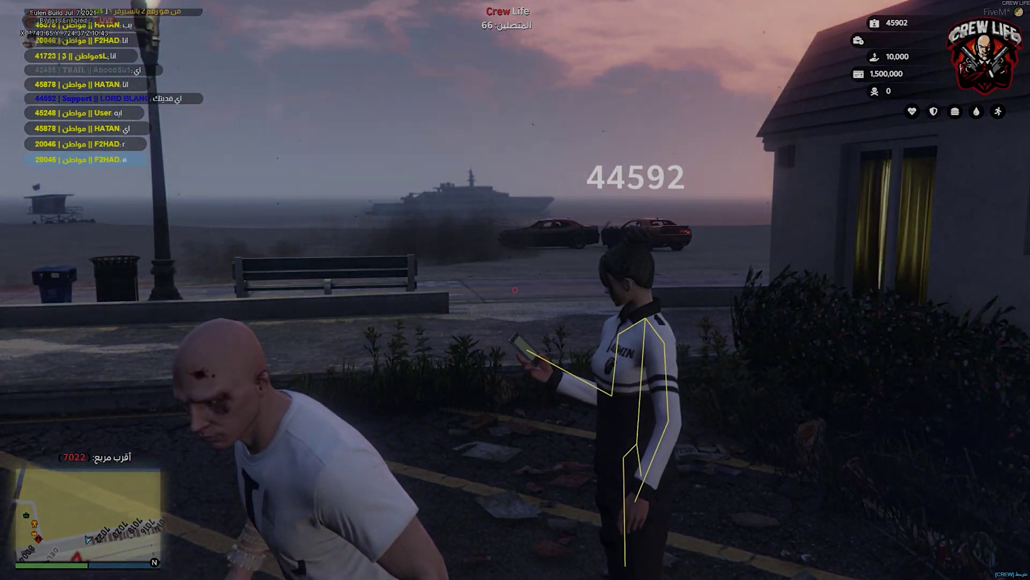